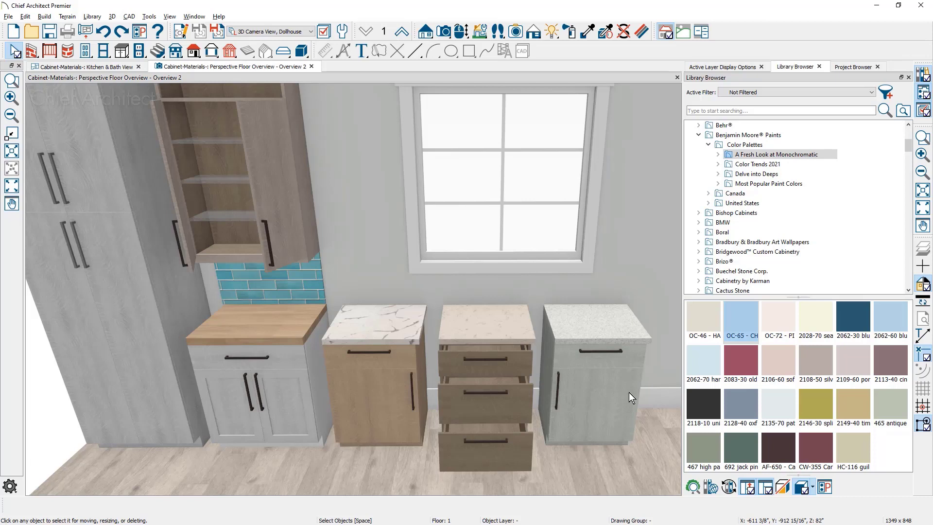
Sample the 2138-60 gray cashmere finish from the rightmost cabinet and paint the drawer base cabinet with it
{"action": "left_click", "coordinate": [589, 32]}
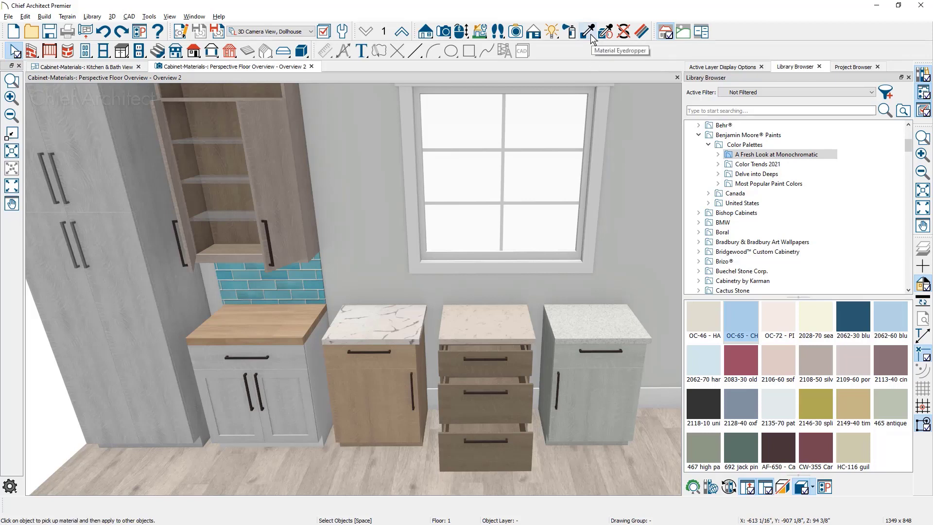
{"action": "left_click", "coordinate": [592, 39]}
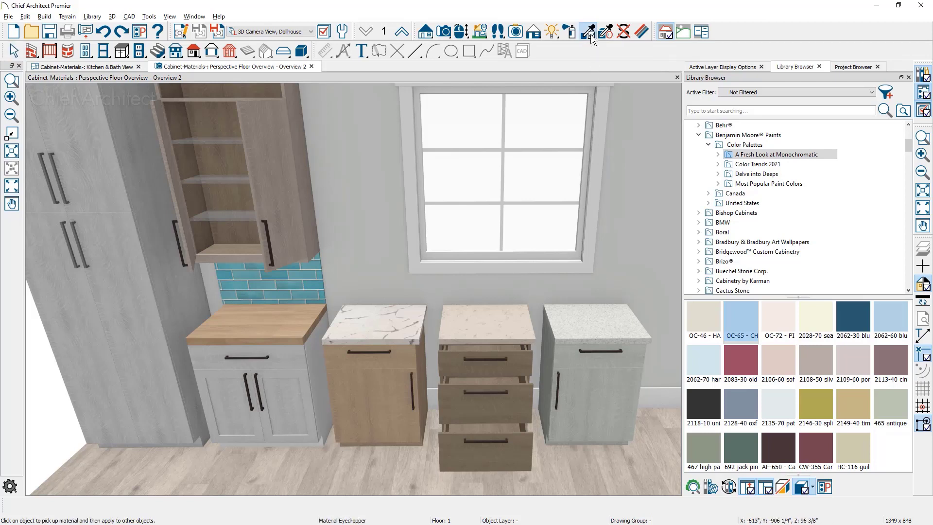
{"action": "left_click", "coordinate": [600, 375]}
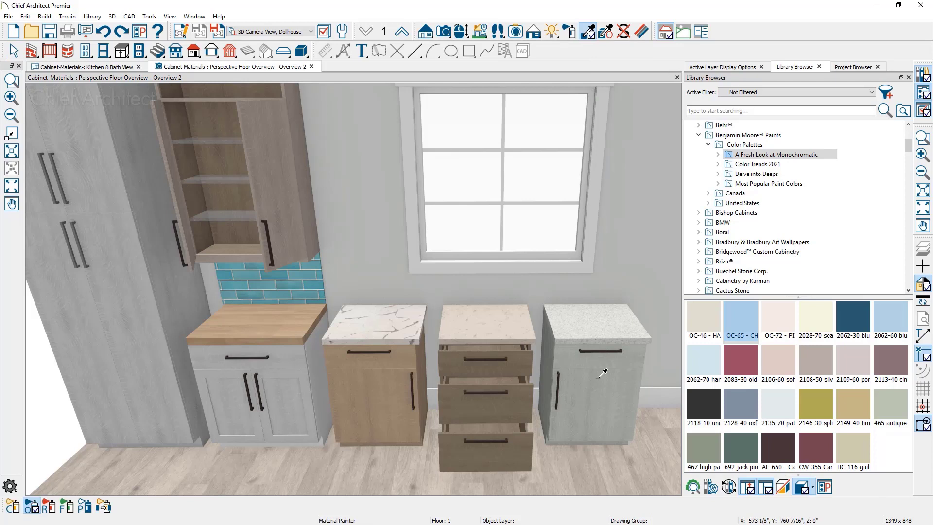
{"action": "left_click", "coordinate": [531, 363]}
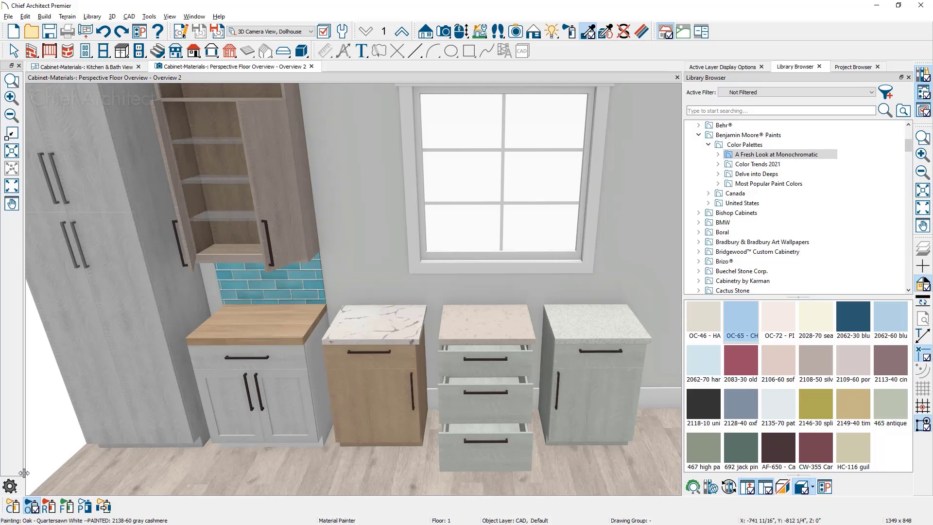
Paint the oak door cabinet's front 2138-60 gray cashmere, then restore the previous painting scope
{"action": "left_click", "coordinate": [13, 506]}
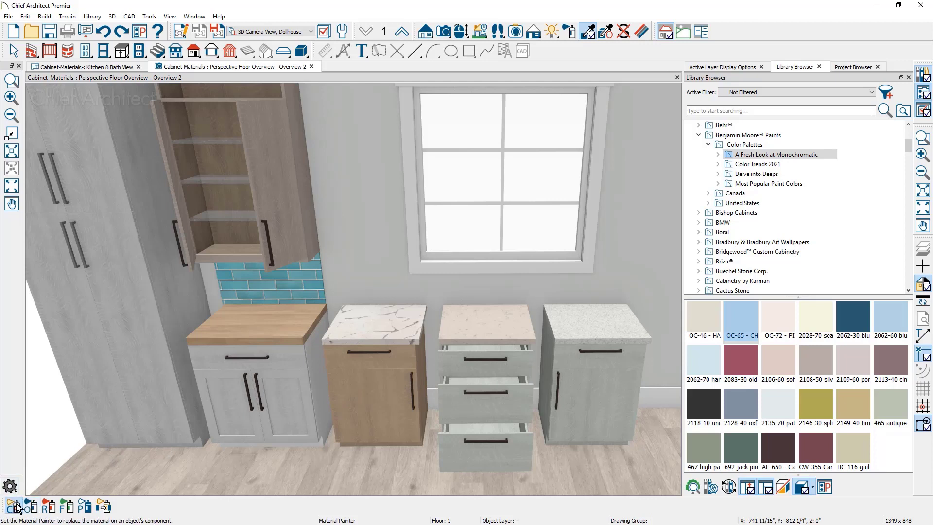
{"action": "left_click", "coordinate": [369, 390]}
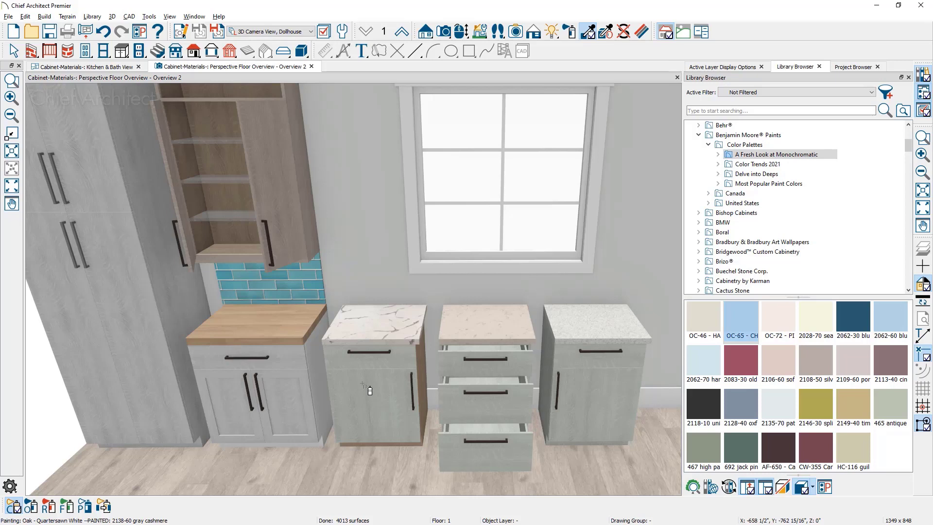
{"action": "left_click", "coordinate": [31, 506]}
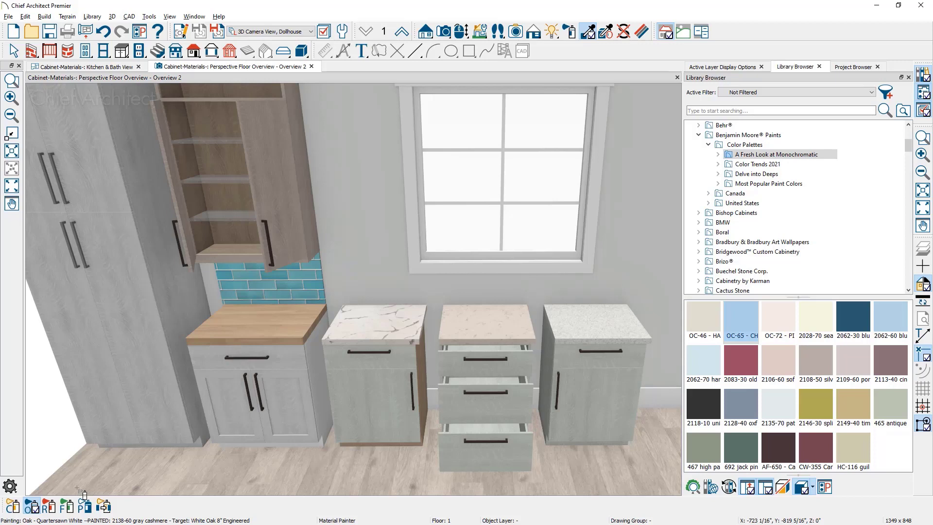
Paint the single-door cabinet's door and side panel OC-72 Pink Damask from the Monochromatic palette
{"action": "left_click", "coordinate": [739, 156]}
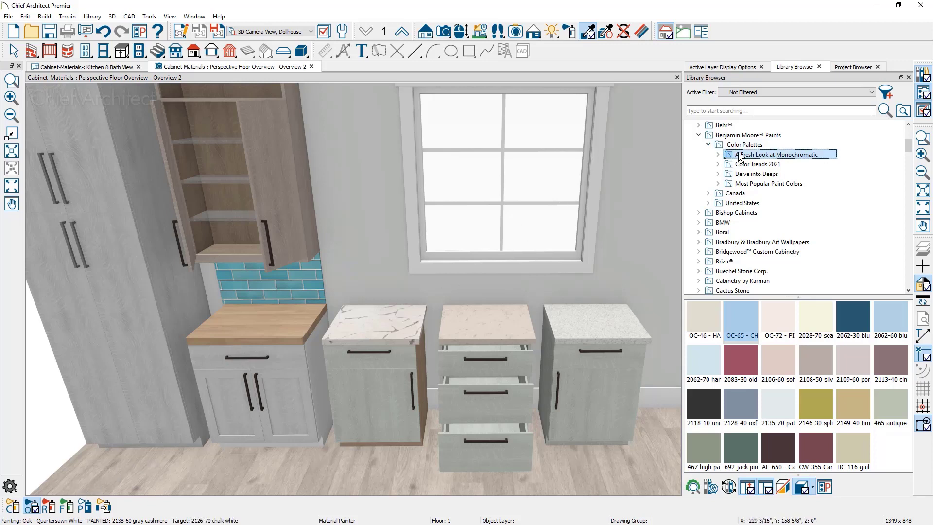
{"action": "left_click", "coordinate": [786, 312]}
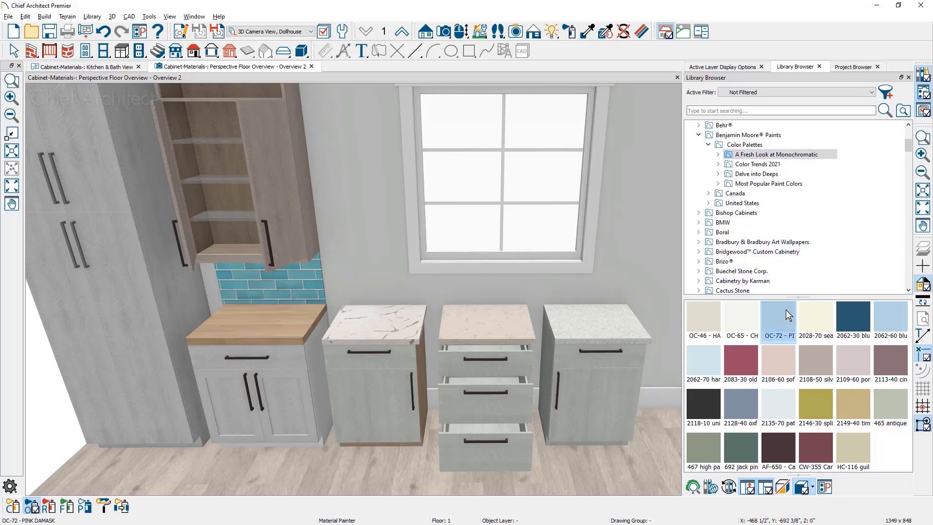
{"action": "left_click", "coordinate": [403, 370]}
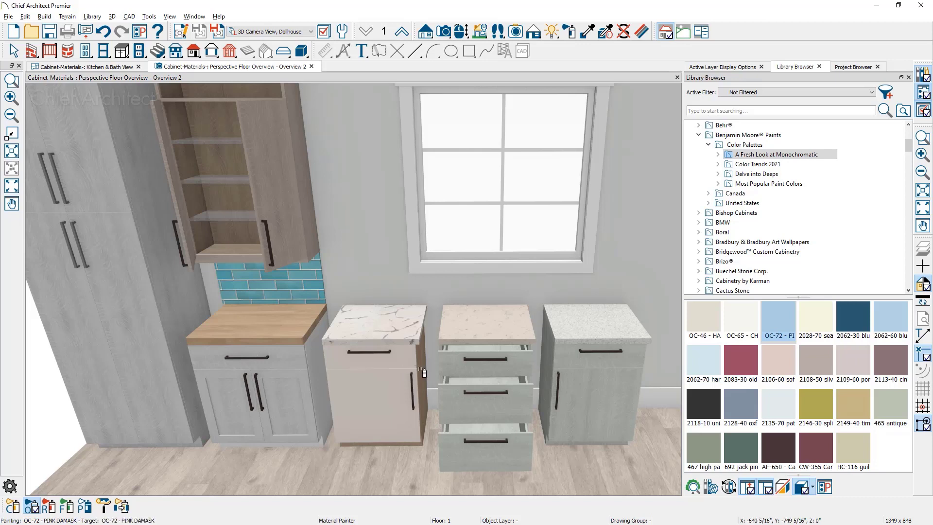
{"action": "left_click", "coordinate": [427, 373]}
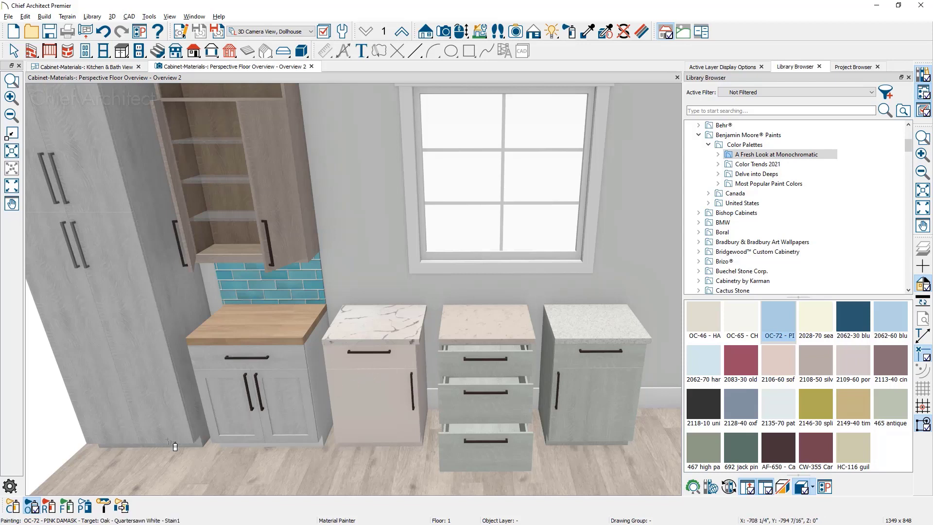
Blend OC-72 Pink Damask into the white shaker cabinet's finish, then stop painting
{"action": "left_click", "coordinate": [103, 507]}
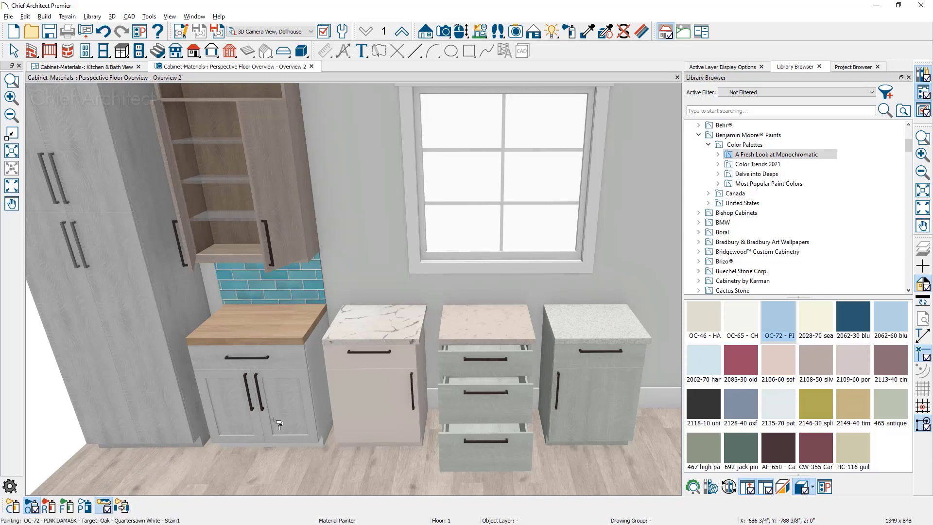
{"action": "left_click", "coordinate": [305, 418]}
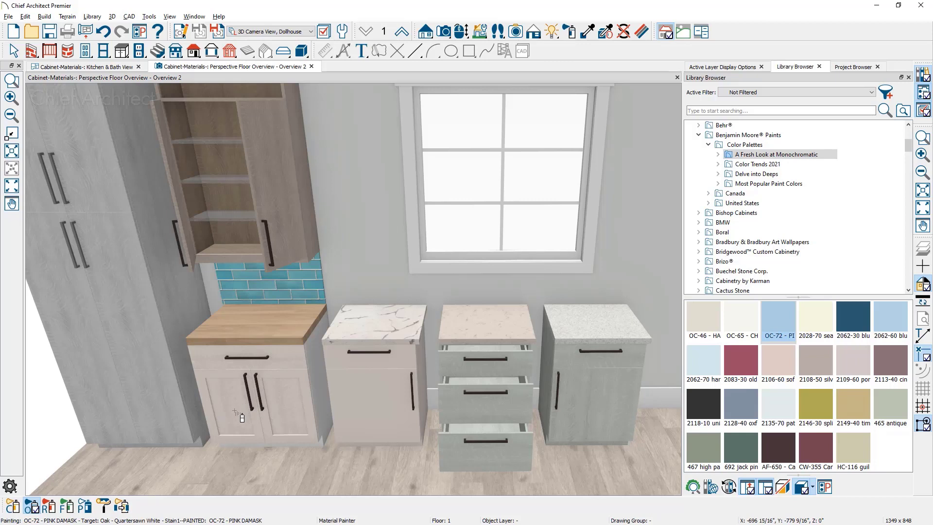
{"action": "left_click", "coordinate": [104, 501]}
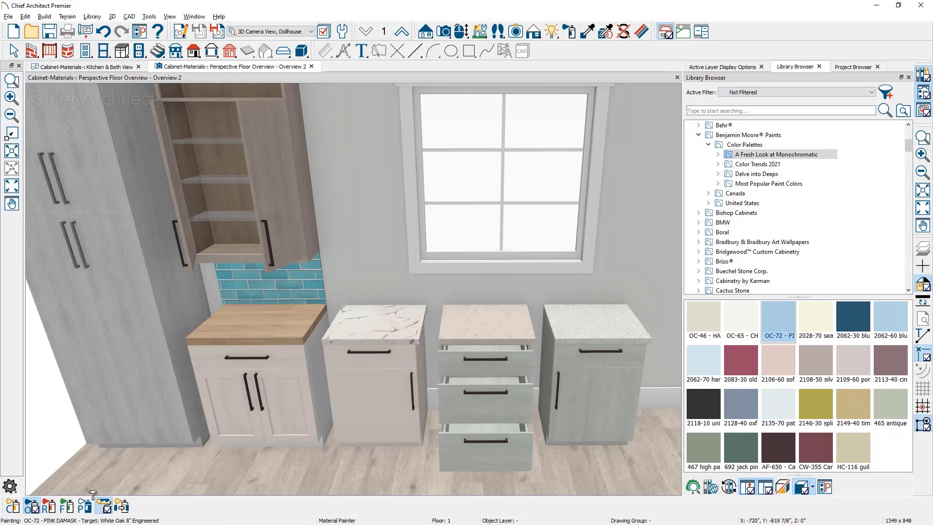
{"action": "key", "text": "space"}
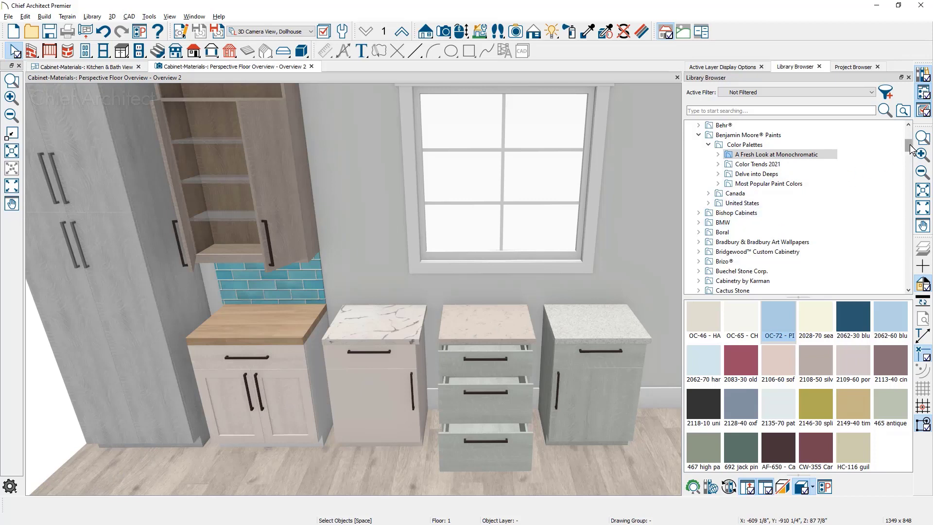
Load Decora Wood Type Maple and paint the pink marble-topped cabinet with it
{"action": "left_click_drag", "start_coordinate": [910, 148], "coordinate": [909, 177]}
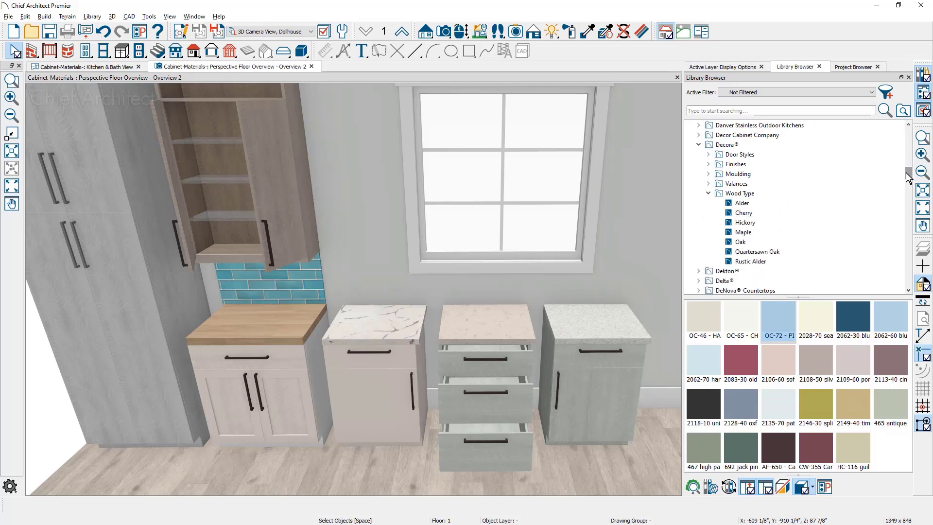
{"action": "left_click", "coordinate": [782, 192]}
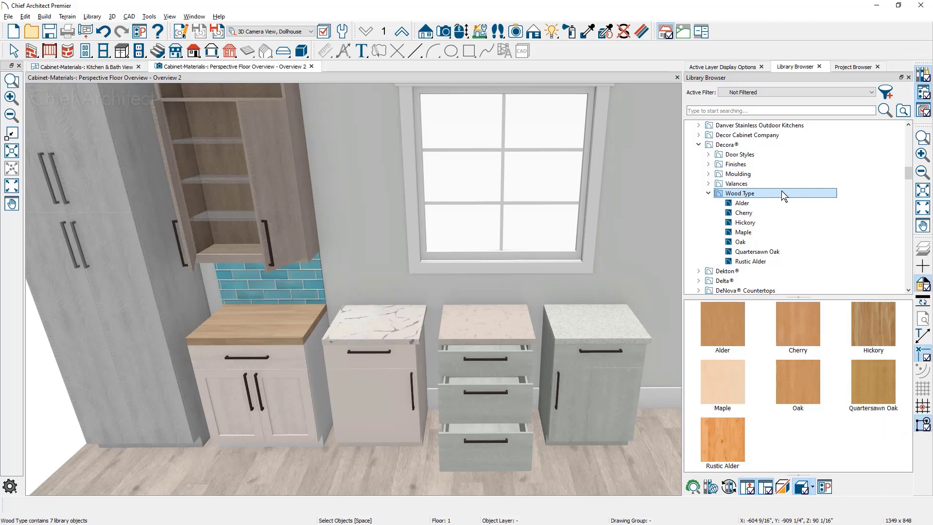
{"action": "left_click", "coordinate": [768, 232]}
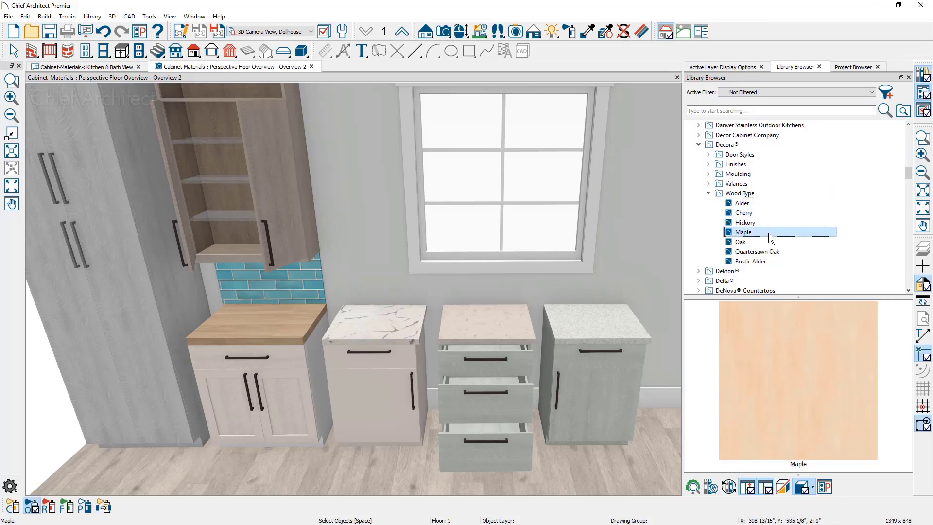
{"action": "left_click", "coordinate": [774, 316]}
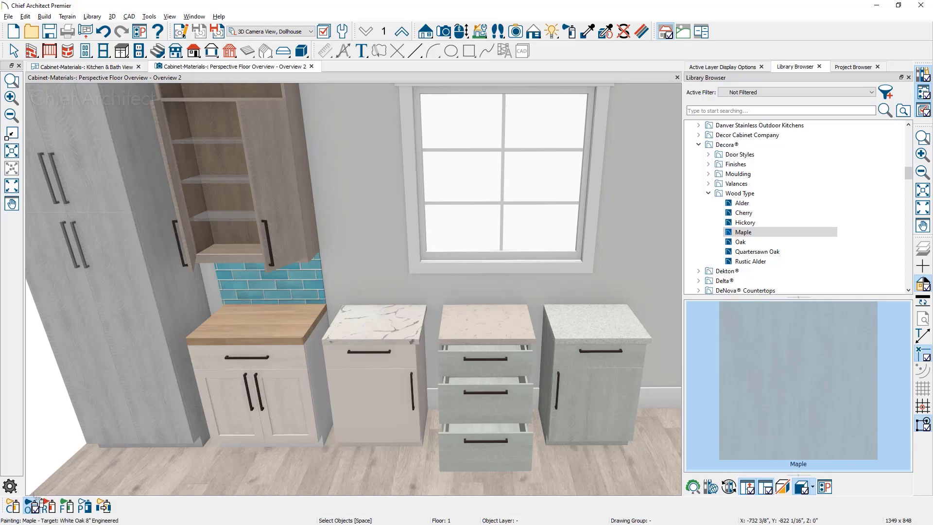
{"action": "left_click", "coordinate": [384, 410]}
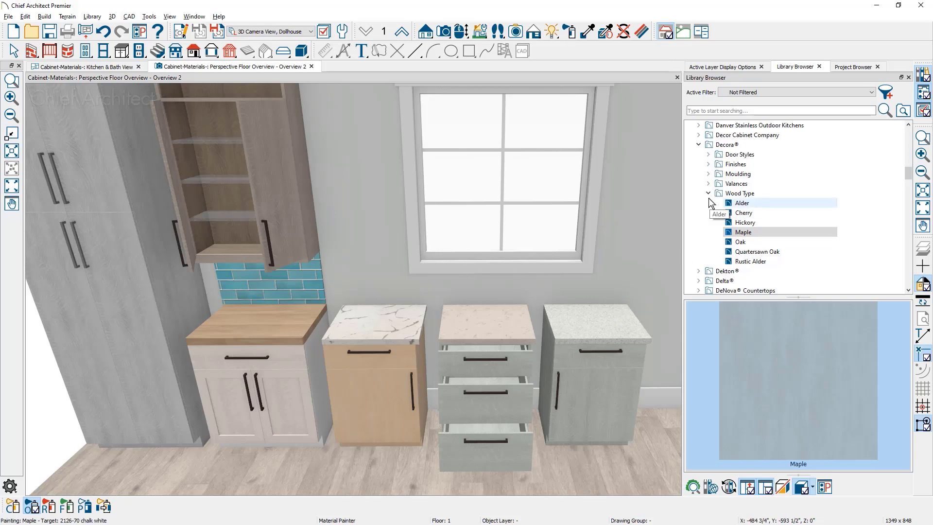
Blend the Decora Cliff stain into the maple cabinet, then repaint it with the Unfinished stain
{"action": "left_click", "coordinate": [709, 164]}
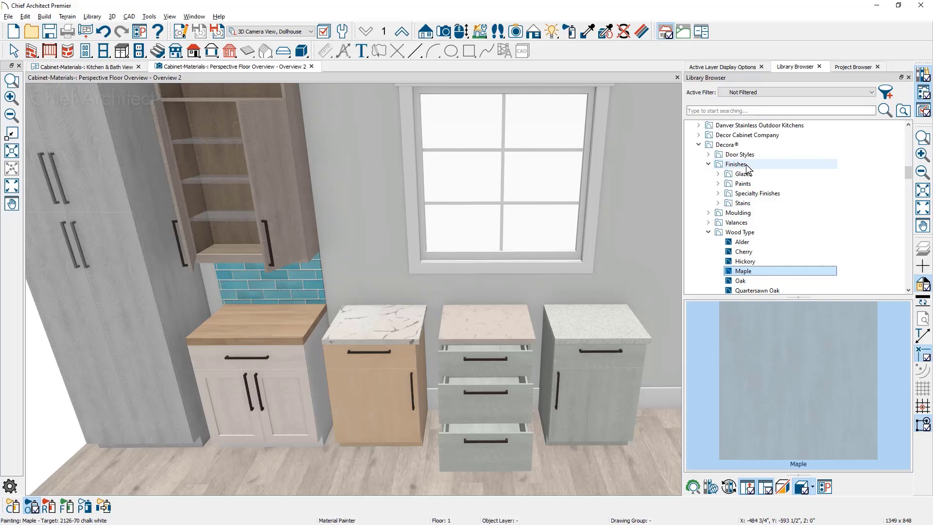
{"action": "left_click", "coordinate": [743, 204]}
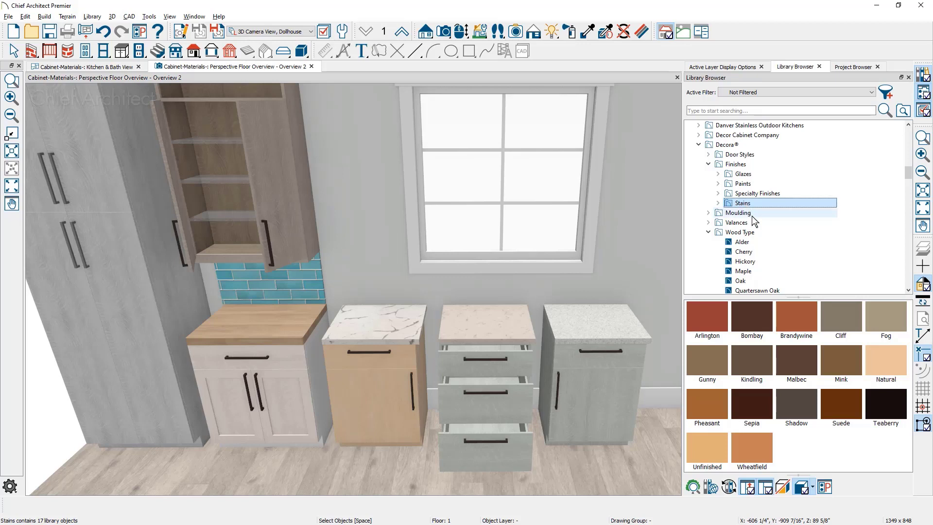
{"action": "left_click", "coordinate": [835, 315]}
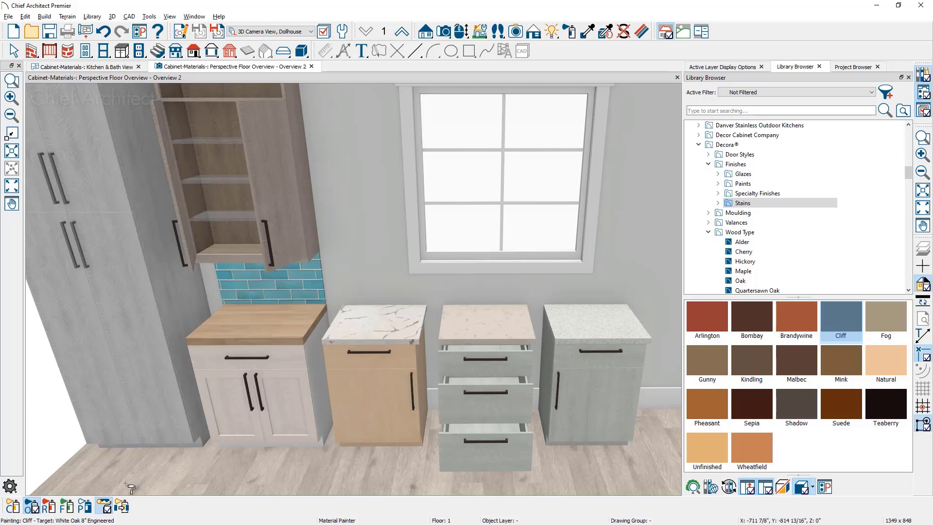
{"action": "left_click", "coordinate": [106, 506]}
{"action": "left_click", "coordinate": [105, 507]}
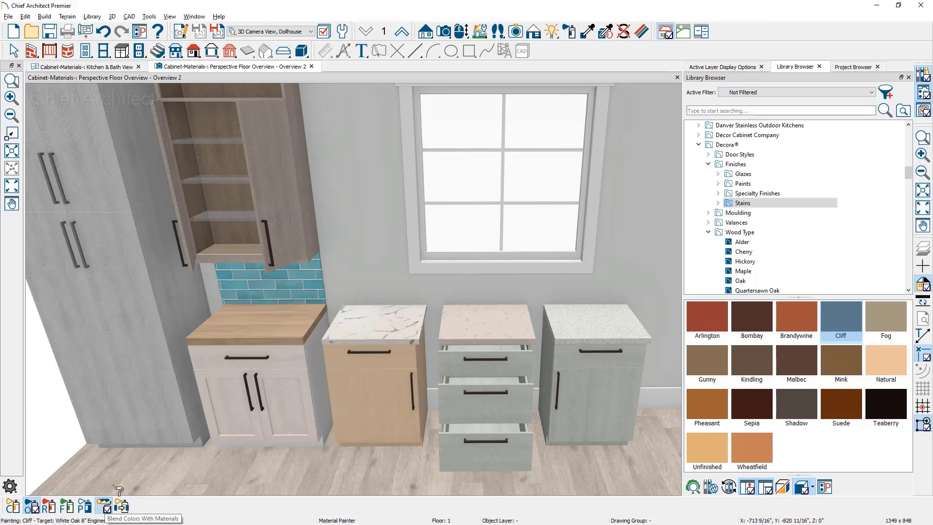
{"action": "left_click", "coordinate": [391, 441]}
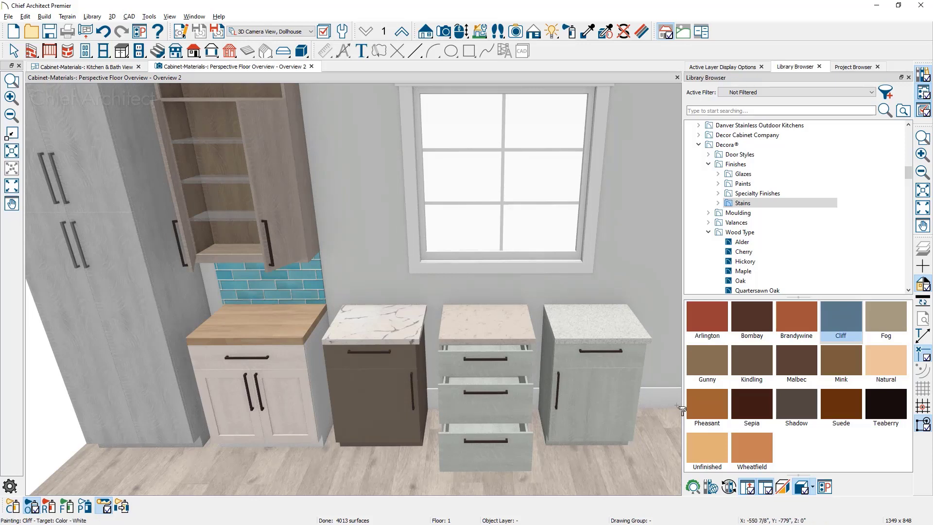
{"action": "left_click", "coordinate": [710, 443]}
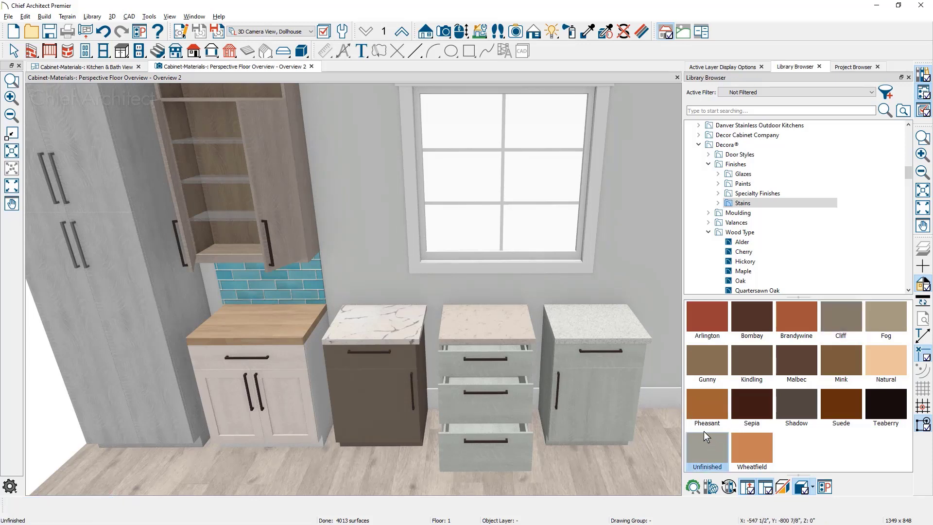
{"action": "left_click", "coordinate": [386, 397]}
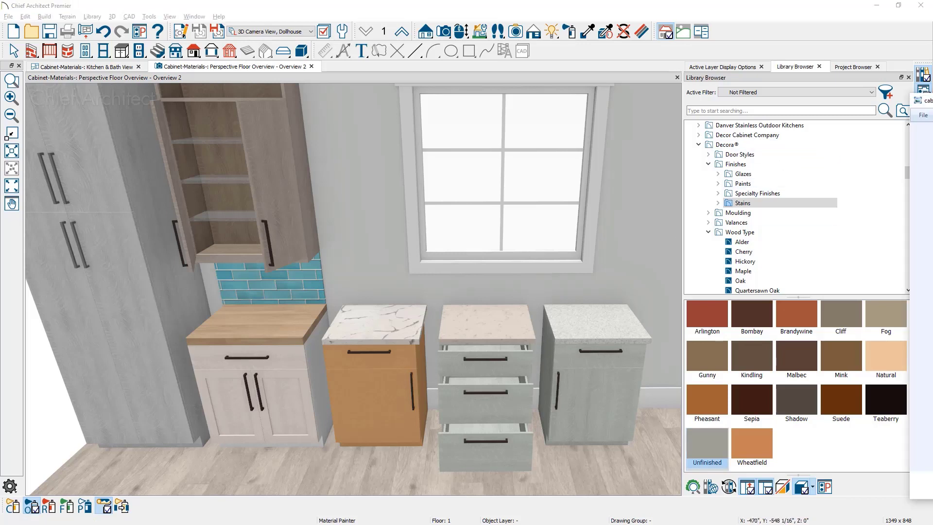
{"action": "left_click_drag", "start_coordinate": [932, 100], "coordinate": [759, 81]}
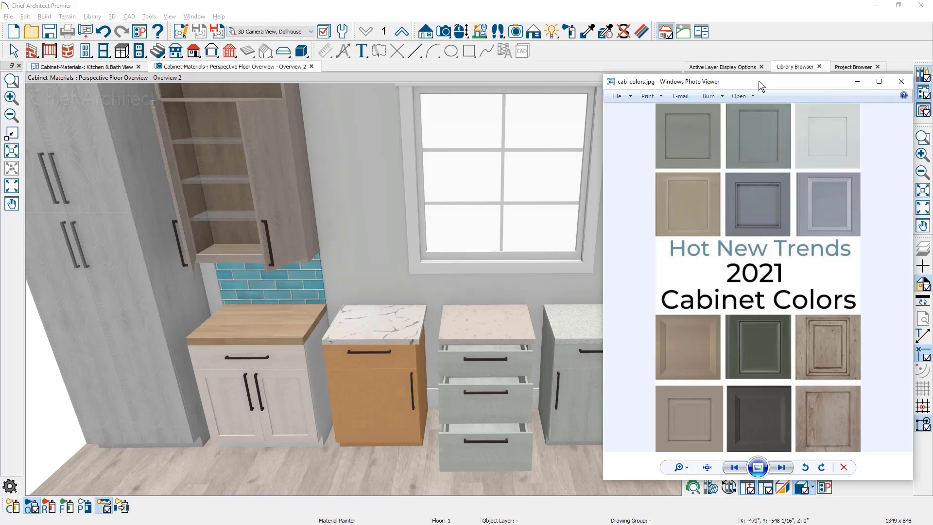
{"action": "left_click_drag", "start_coordinate": [759, 81], "coordinate": [932, 86]}
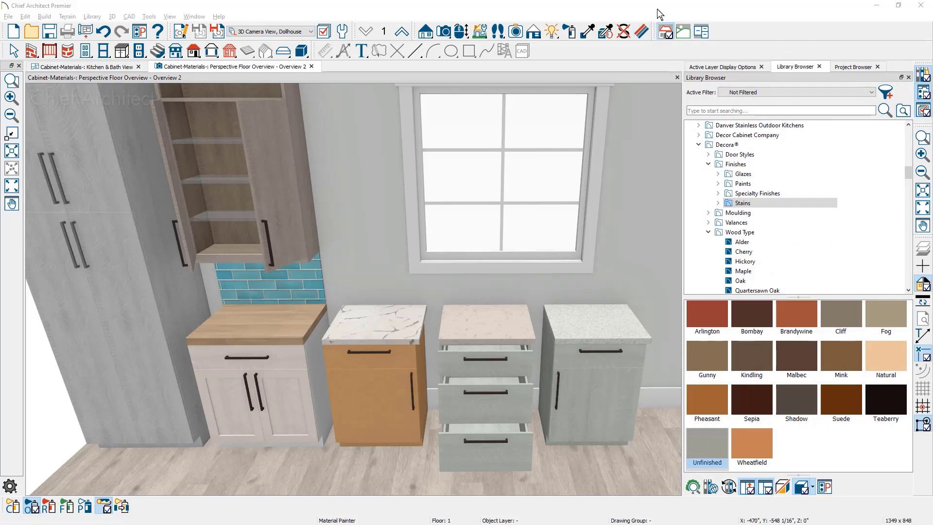
Open the second cabinet's Maple-Stained material colour picker, currently RGB 226, 175, 120
{"action": "left_click", "coordinate": [647, 34]}
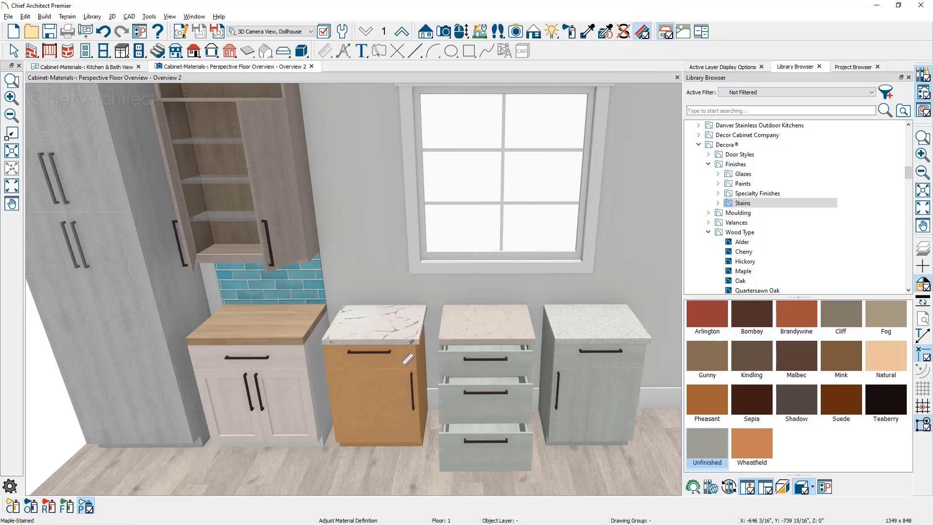
{"action": "left_click", "coordinate": [404, 363]}
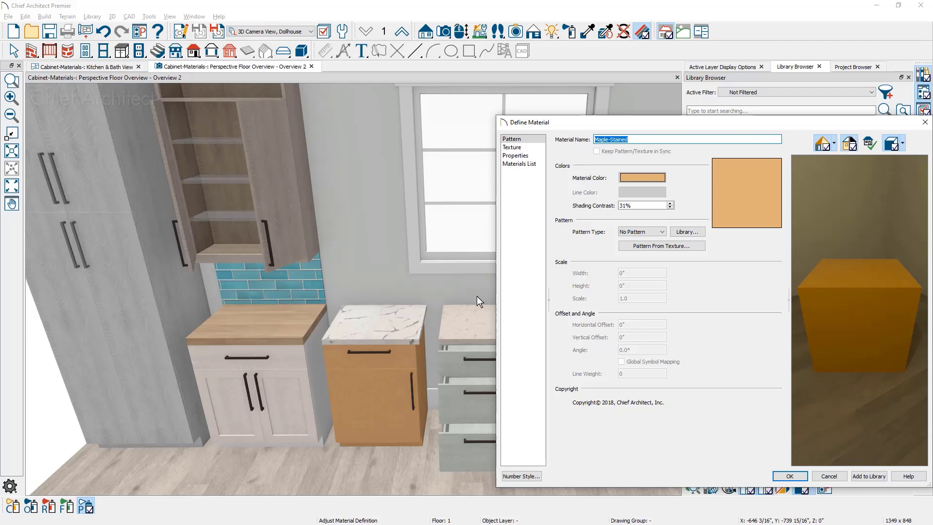
{"action": "left_click", "coordinate": [626, 178]}
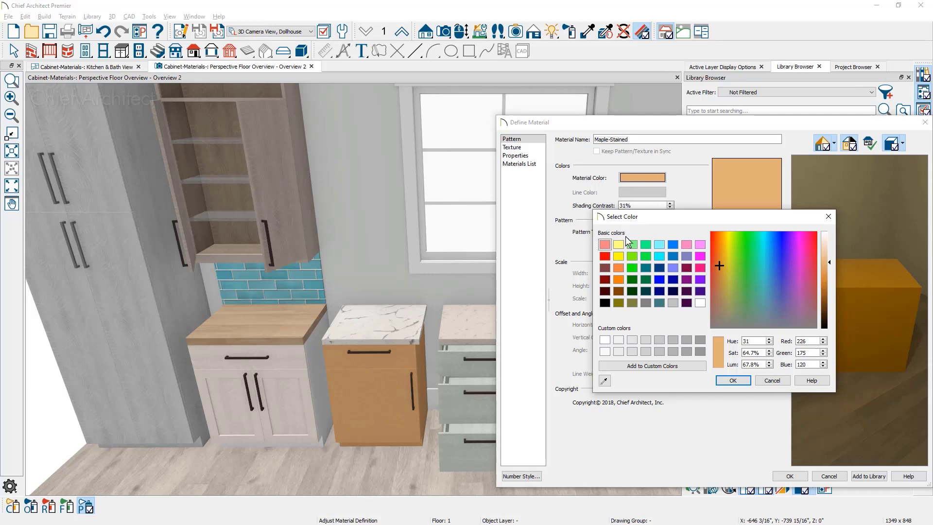
Sample the drawer colour and lighten it to about 70% Lum, giving RGB 190, 180, 168
{"action": "left_click", "coordinate": [605, 381]}
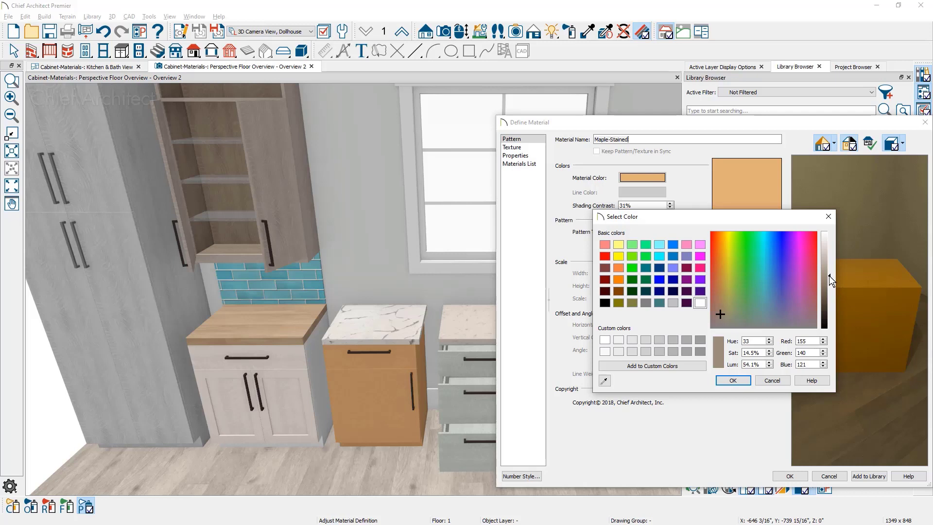
{"action": "mouse_move", "coordinate": [829, 276]}
{"action": "left_mouse_down"}
{"action": "mouse_move", "coordinate": [827, 252]}
{"action": "mouse_move", "coordinate": [822, 315]}
{"action": "mouse_move", "coordinate": [824, 261]}
{"action": "left_mouse_up"}
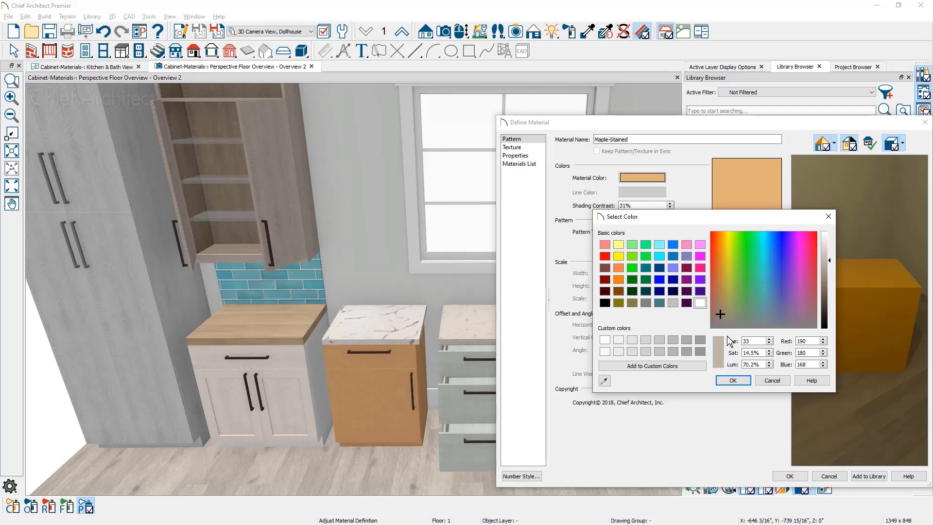
{"action": "left_click", "coordinate": [725, 381]}
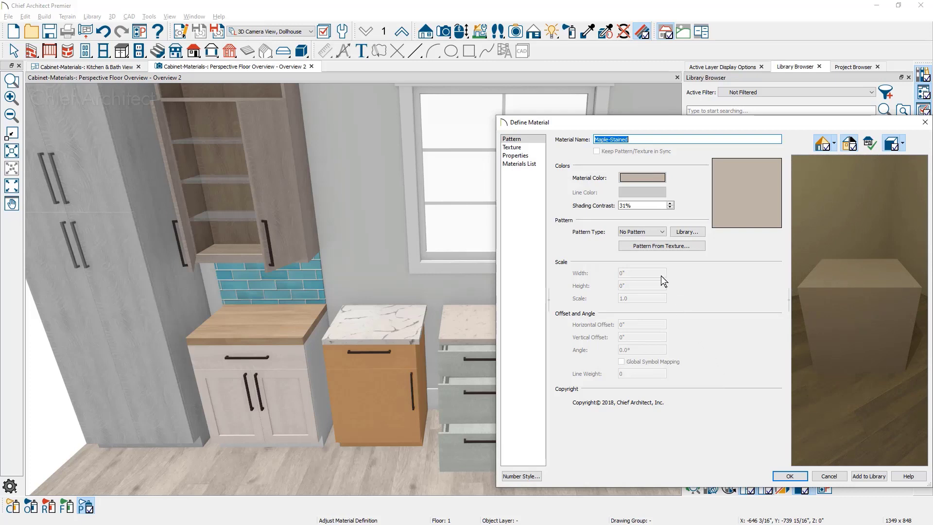
Apply the light taupe Maple-Stained material to the marble-topped single-door cabinet and close Define Material
{"action": "left_click", "coordinate": [532, 148]}
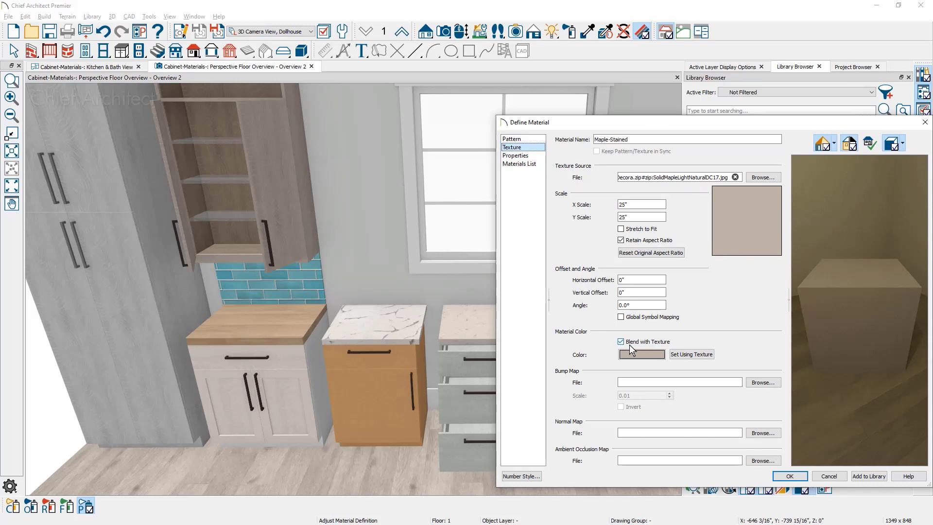
{"action": "left_click", "coordinate": [791, 476]}
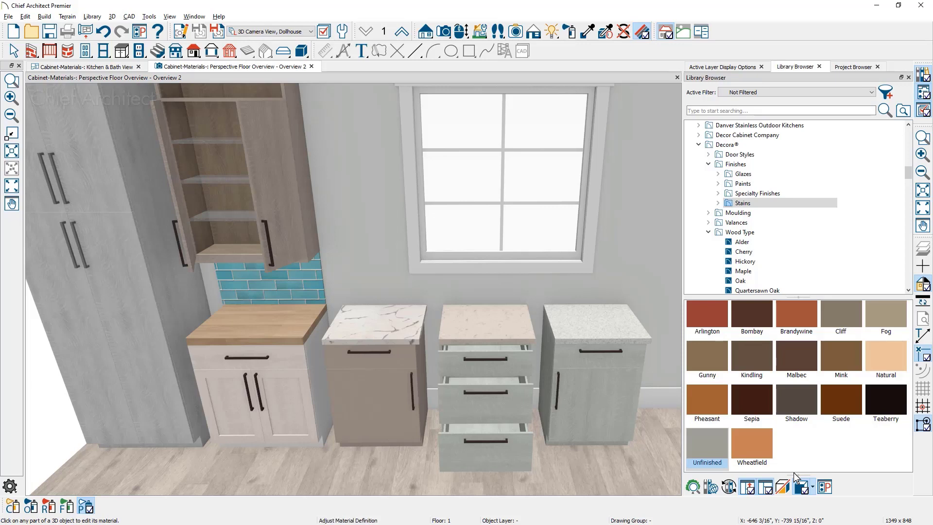
{"action": "key", "text": "space"}
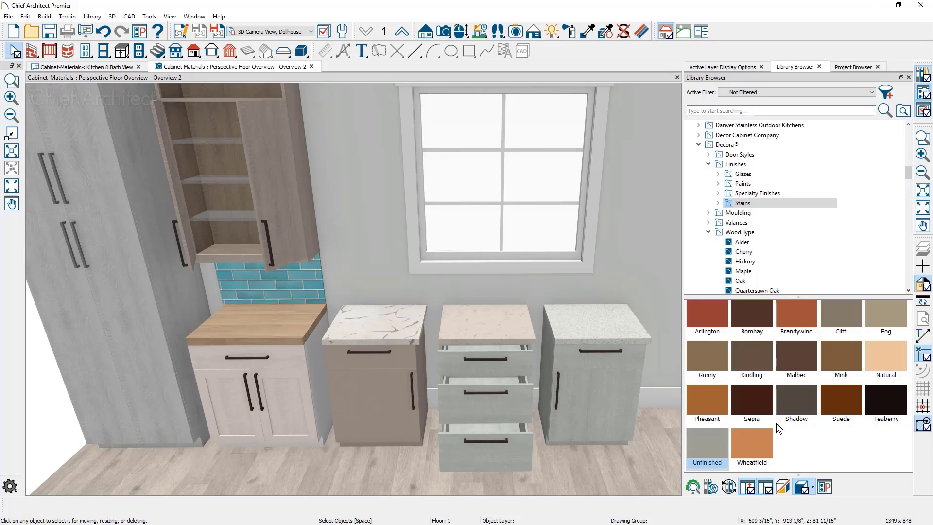
{"action": "left_click", "coordinate": [641, 34]}
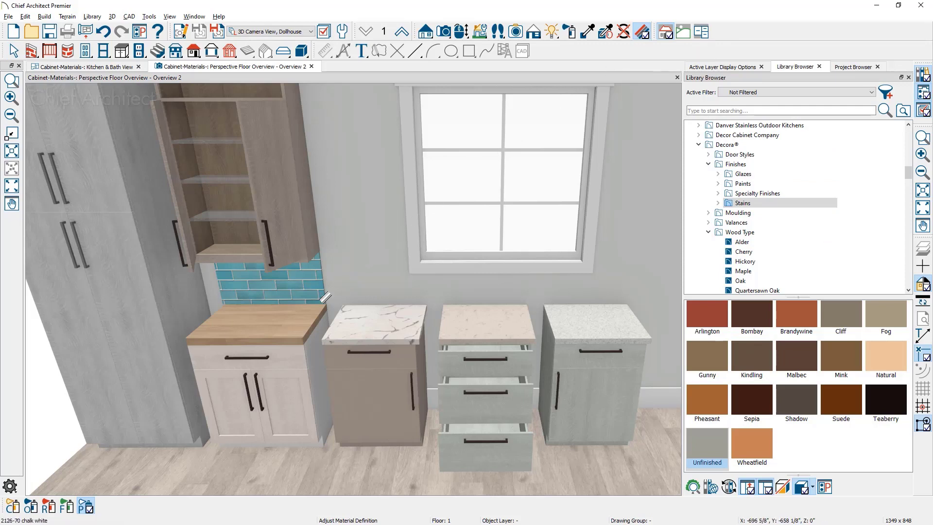
Set the Birch Engineered 8" - Weathered countertop texture angle to 45°
{"action": "left_click", "coordinate": [284, 329]}
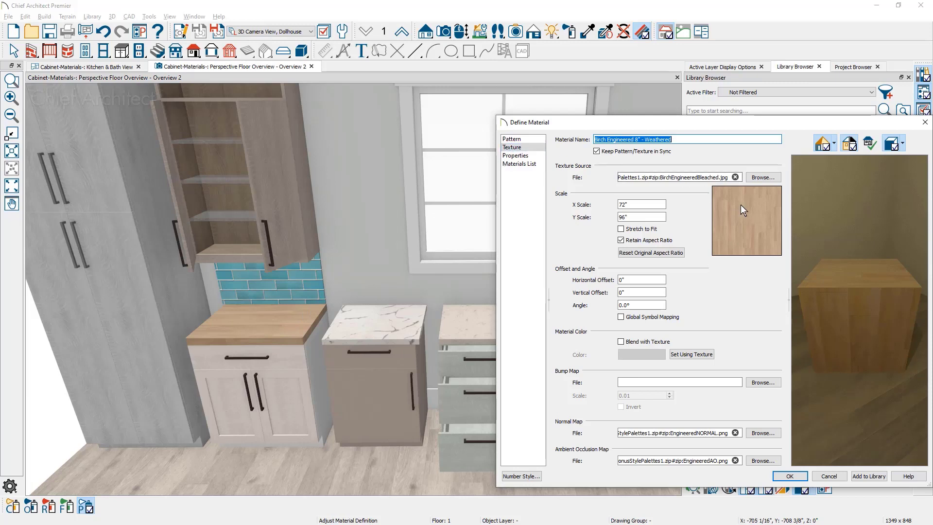
{"action": "left_click", "coordinate": [528, 140]}
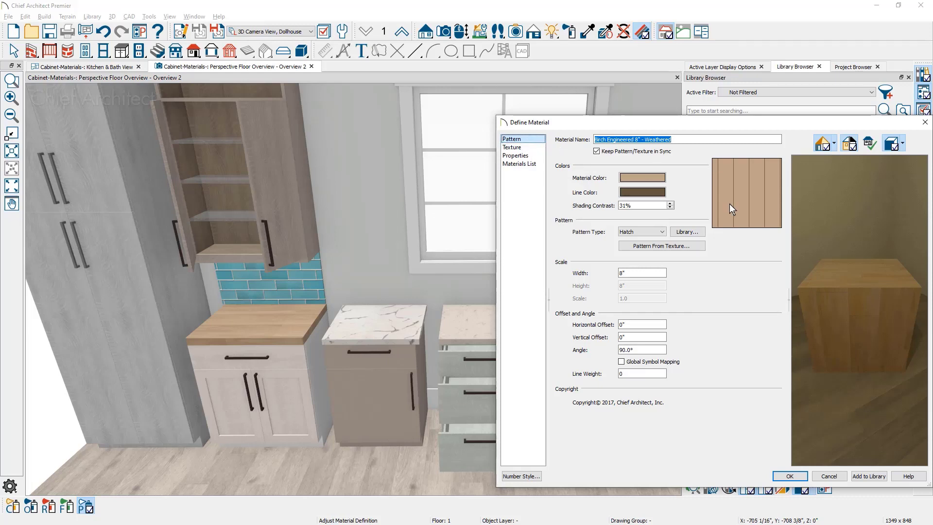
{"action": "left_click", "coordinate": [517, 148]}
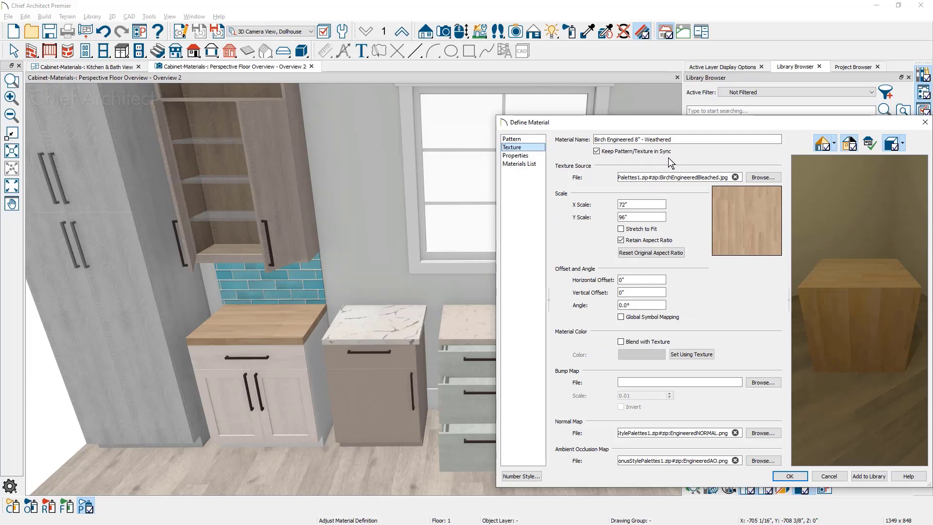
{"action": "double_click", "coordinate": [645, 305]}
{"action": "type", "text": "45"}
{"action": "key", "text": "Tab"}
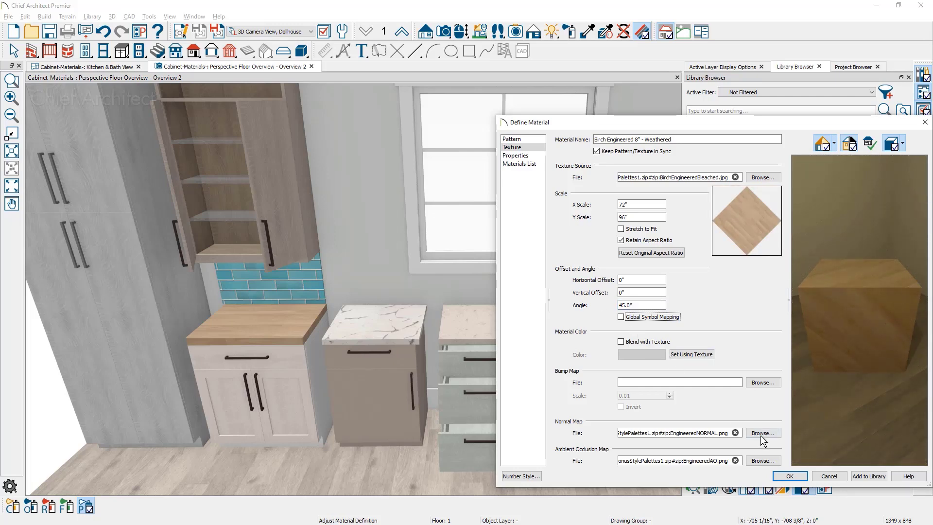
{"action": "left_click", "coordinate": [788, 474]}
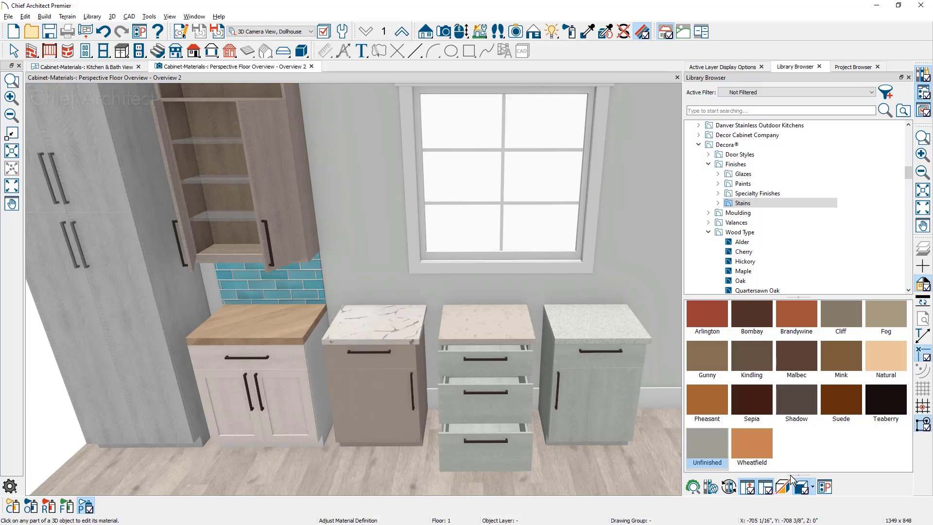
Rotate the White Oak 8" Engineered floor texture angle to 90° so the boards run the other way
{"action": "left_click", "coordinate": [417, 471]}
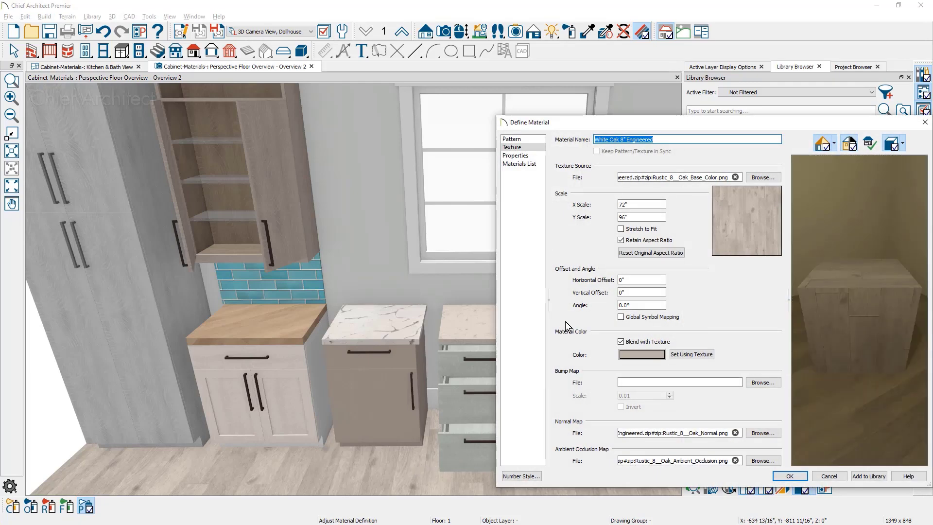
{"action": "left_click_drag", "start_coordinate": [631, 305], "coordinate": [609, 305]}
{"action": "type", "text": "90"}
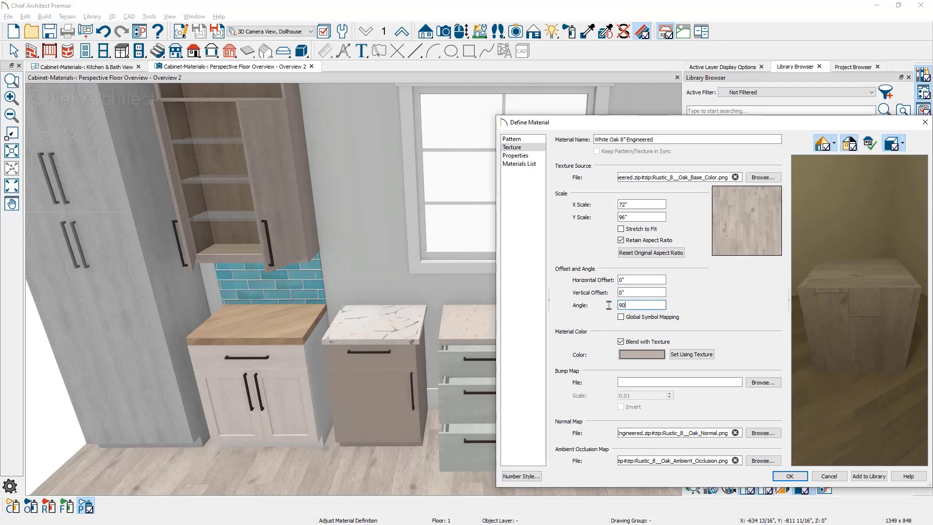
{"action": "key", "text": "Tab"}
{"action": "left_click", "coordinate": [789, 475]}
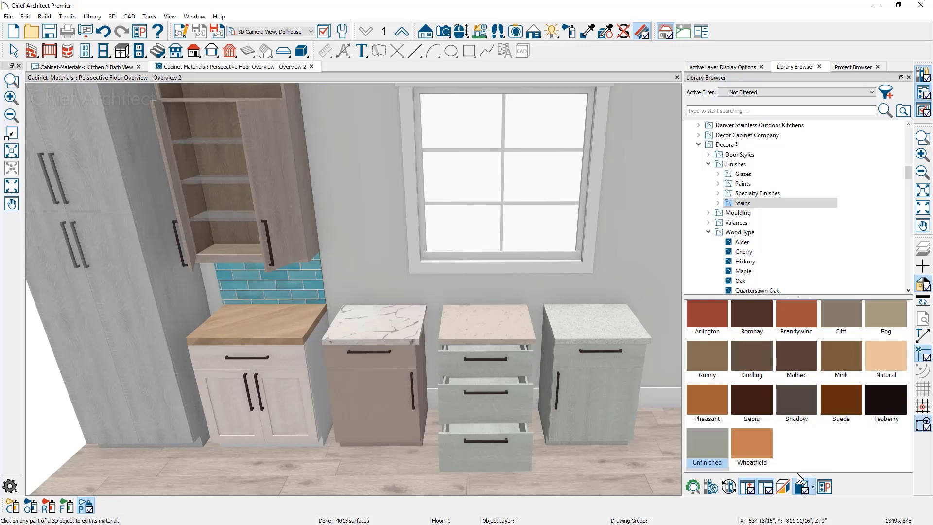
Set the wall cabinet's Cabinet Interior material to Oak Quartersawn White Stain1 PAINTED OC-65 from Plan Materials
{"action": "key", "text": "space"}
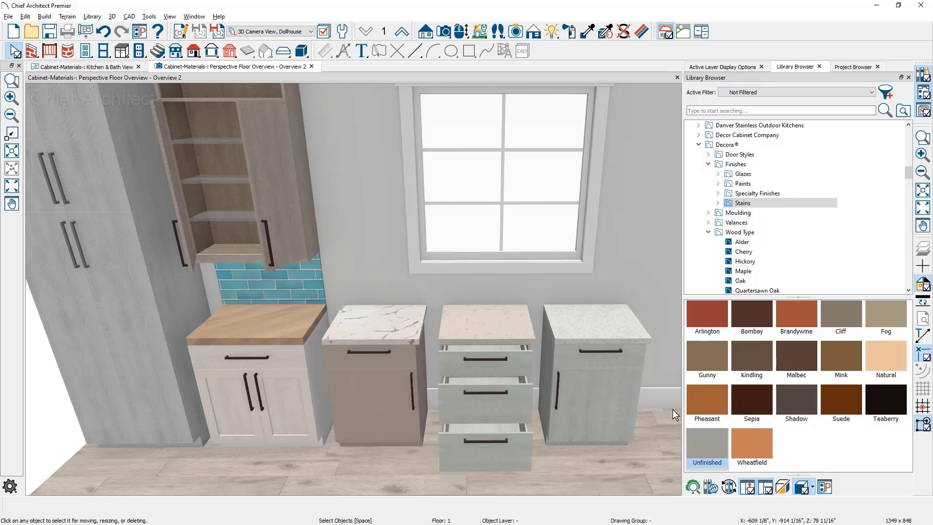
{"action": "double_click", "coordinate": [301, 208]}
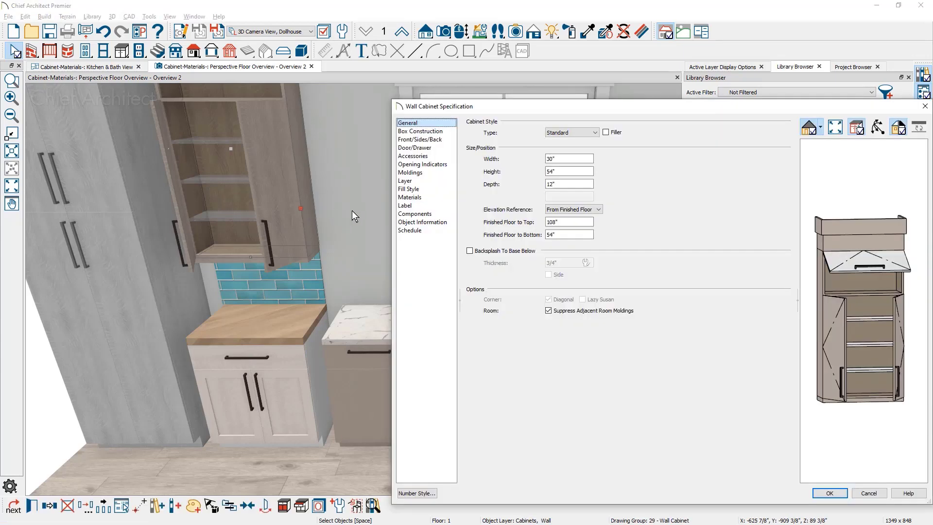
{"action": "left_click", "coordinate": [422, 200]}
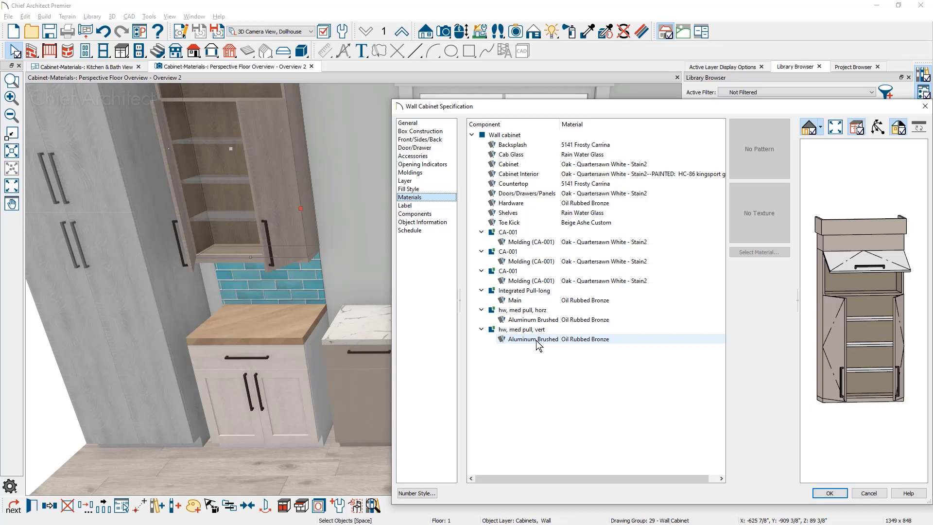
{"action": "left_click", "coordinate": [549, 176]}
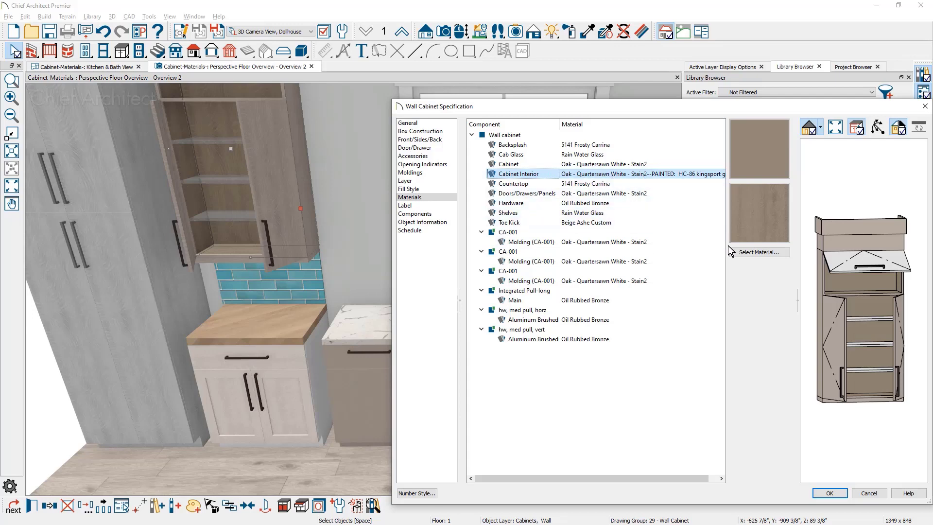
{"action": "left_click", "coordinate": [759, 252]}
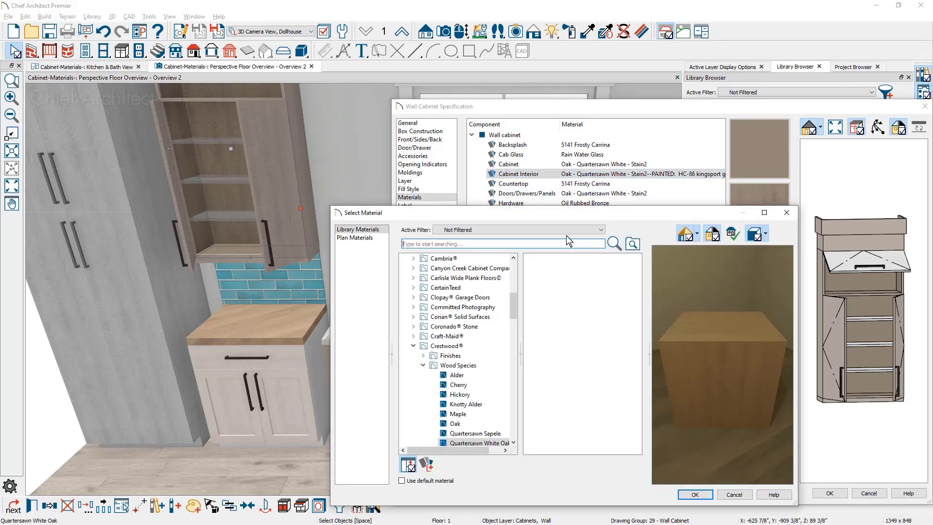
{"action": "left_click", "coordinate": [382, 238]}
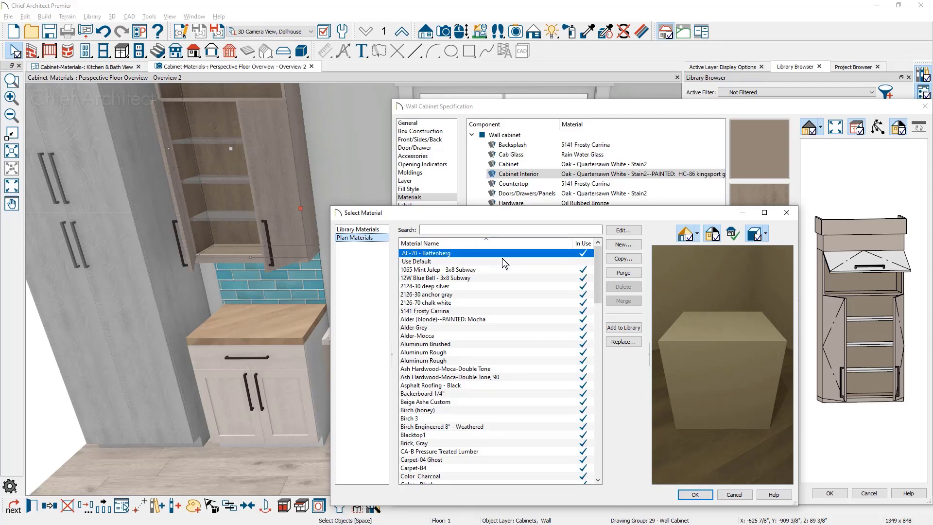
{"action": "left_click_drag", "start_coordinate": [601, 270], "coordinate": [608, 397]}
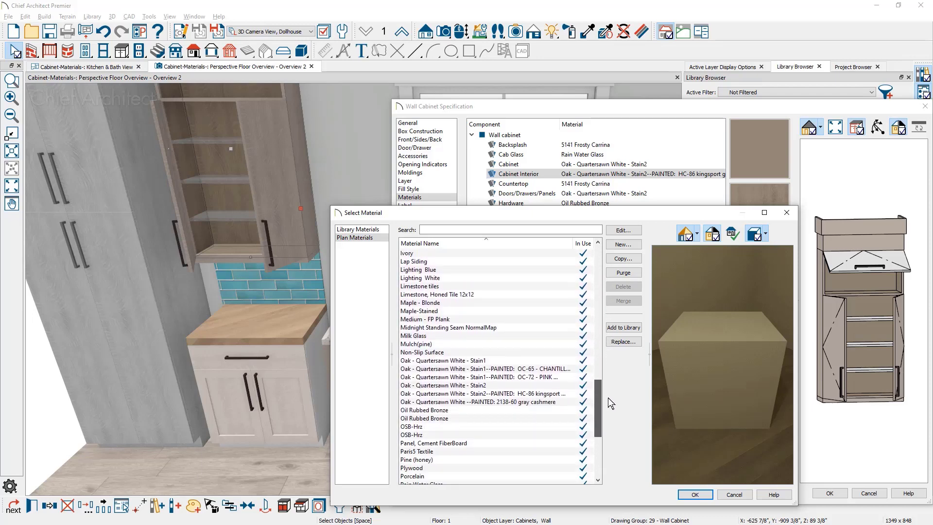
{"action": "left_click", "coordinate": [507, 360]}
{"action": "left_click", "coordinate": [515, 368]}
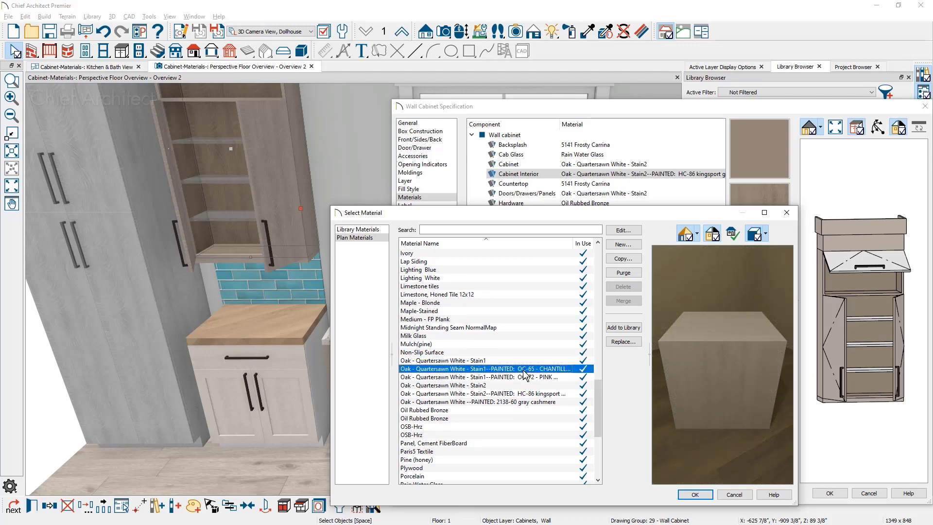
{"action": "left_click", "coordinate": [690, 494]}
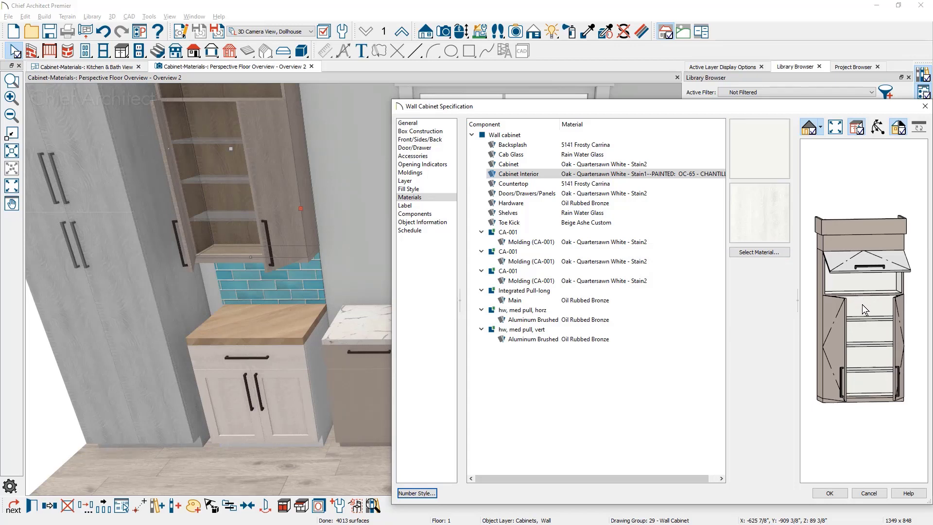
{"action": "left_click", "coordinate": [837, 493]}
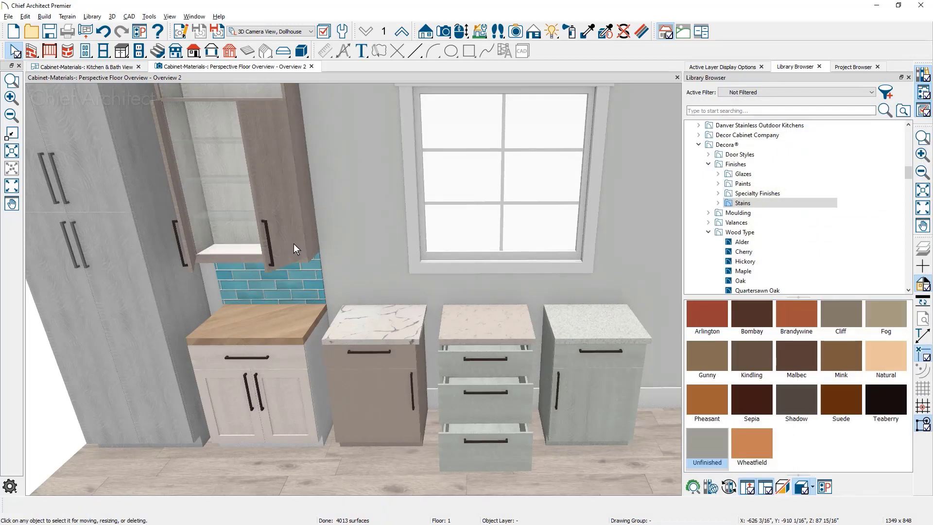
{"action": "middle_click_drag", "start_coordinate": [270, 243], "coordinate": [310, 281]}
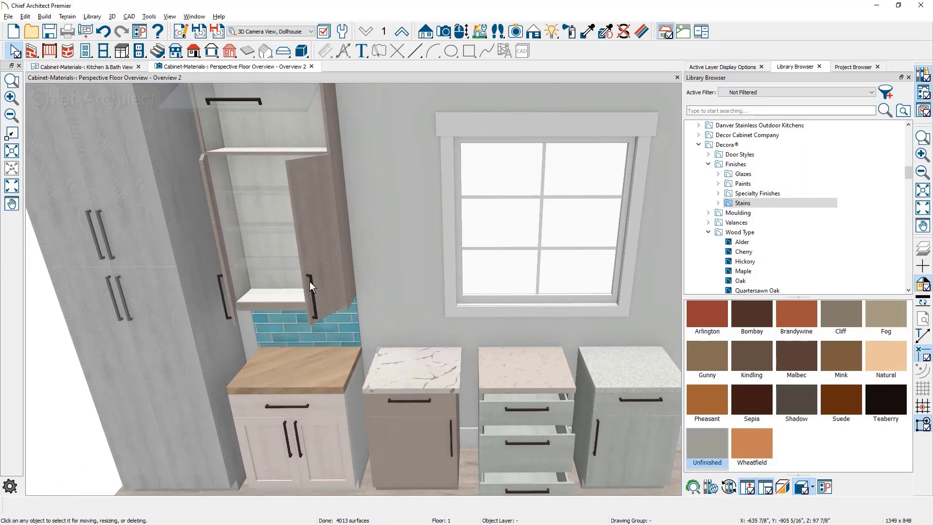
{"action": "left_click", "coordinate": [322, 279]}
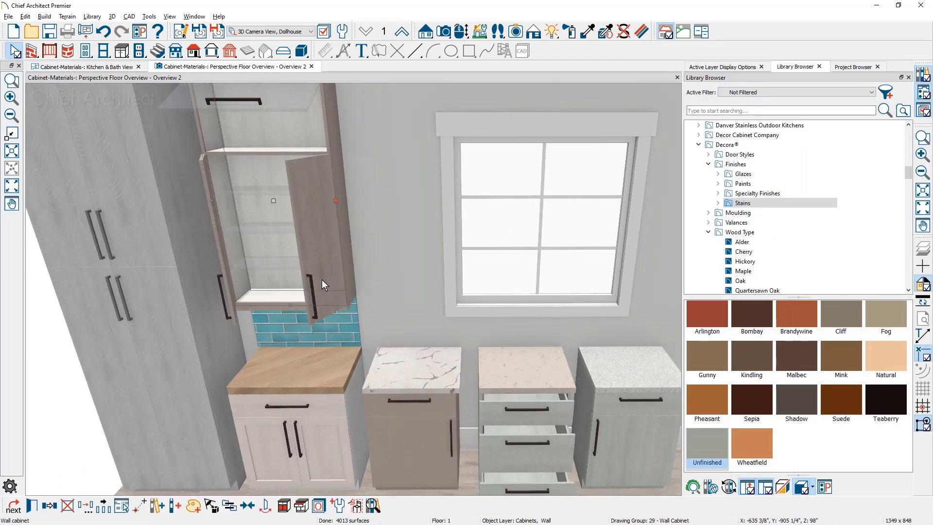
{"action": "double_click", "coordinate": [321, 278]}
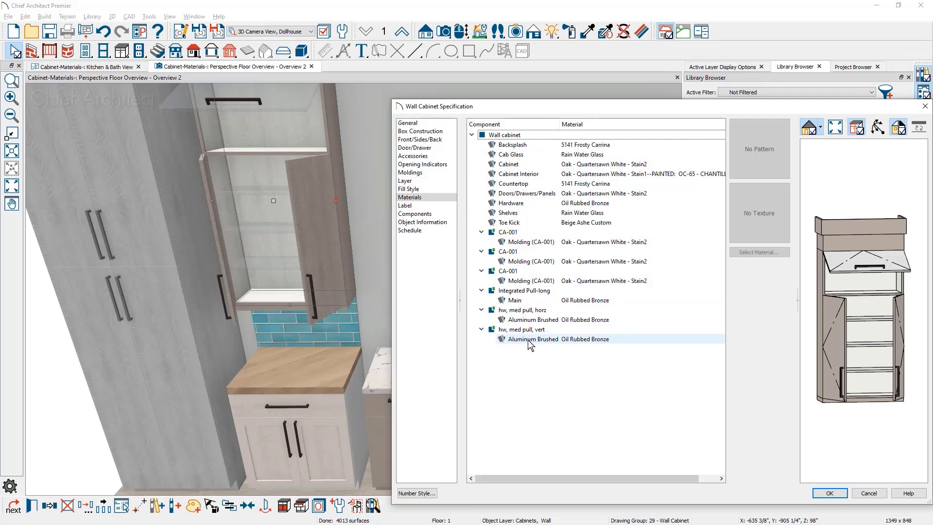
{"action": "left_click", "coordinate": [864, 493]}
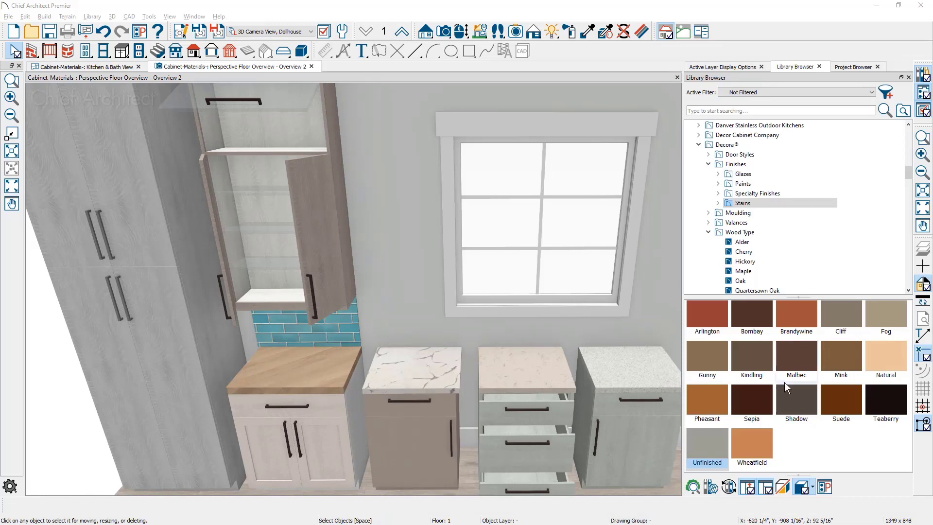
{"action": "middle_click_drag", "start_coordinate": [632, 413], "coordinate": [486, 386]}
{"action": "left_click_drag", "start_coordinate": [486, 386], "coordinate": [418, 392]}
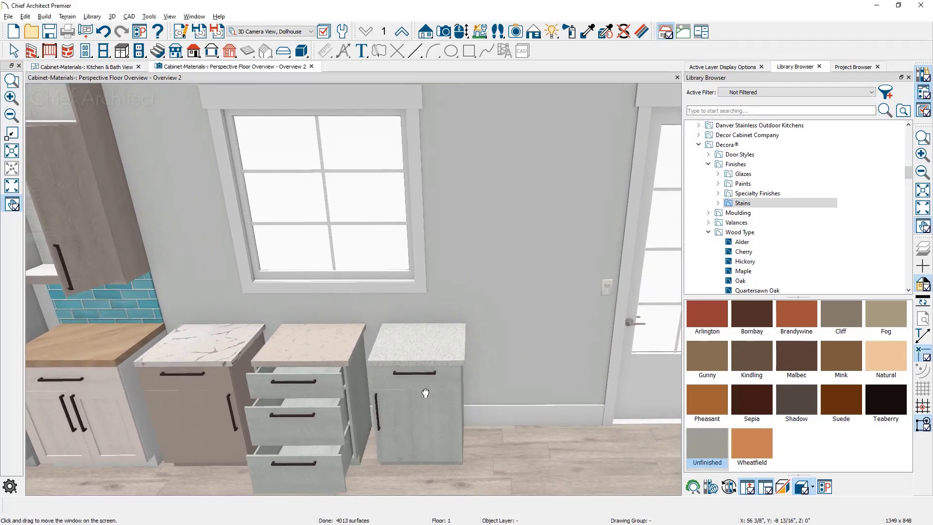
{"action": "key", "text": "space"}
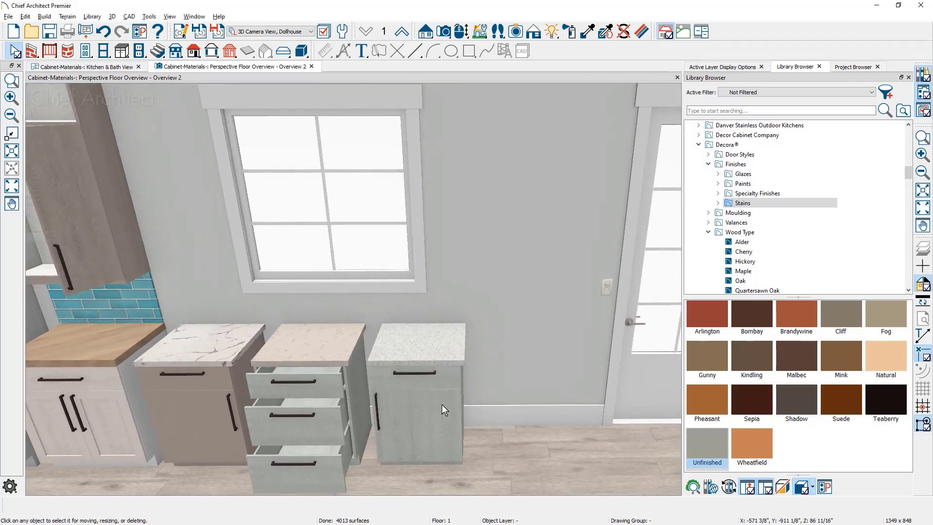
Make the grey base cabinet beside the door the Base Cabinet Default
{"action": "left_click", "coordinate": [414, 413]}
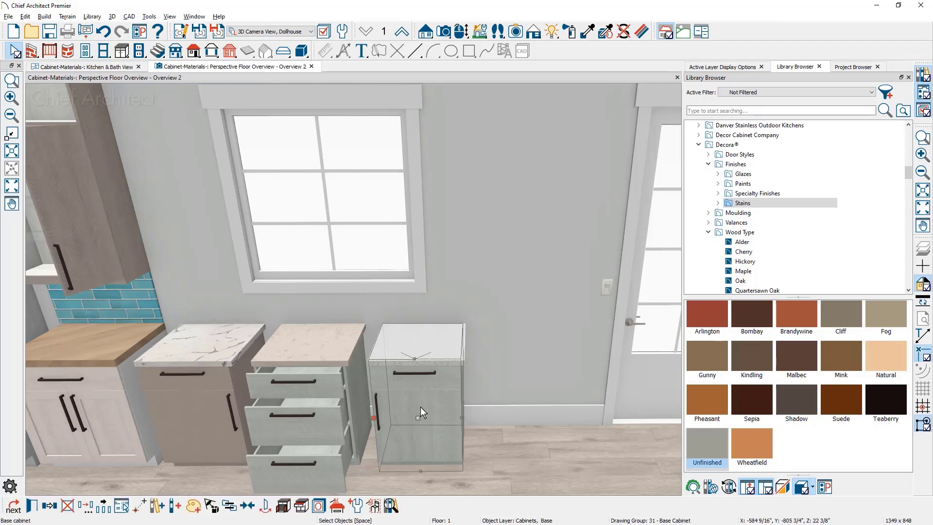
{"action": "left_click", "coordinate": [360, 505]}
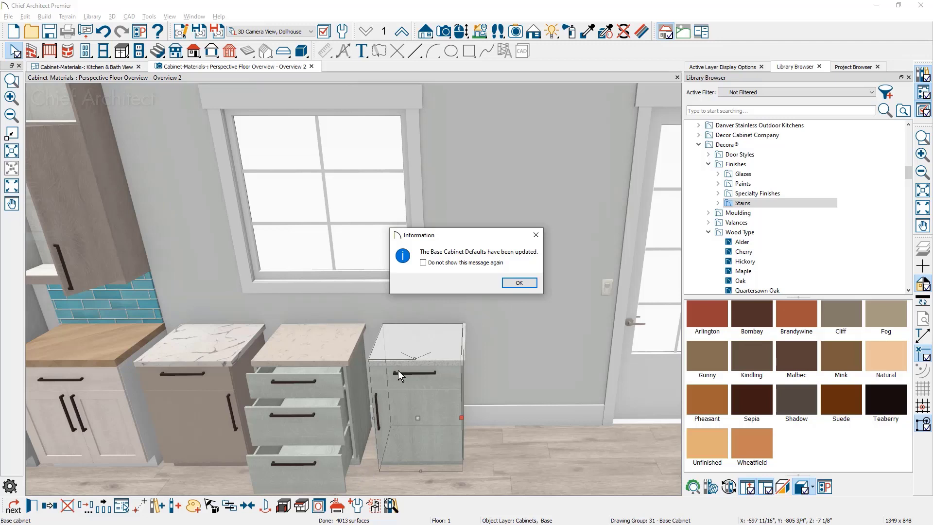
{"action": "left_click", "coordinate": [519, 283]}
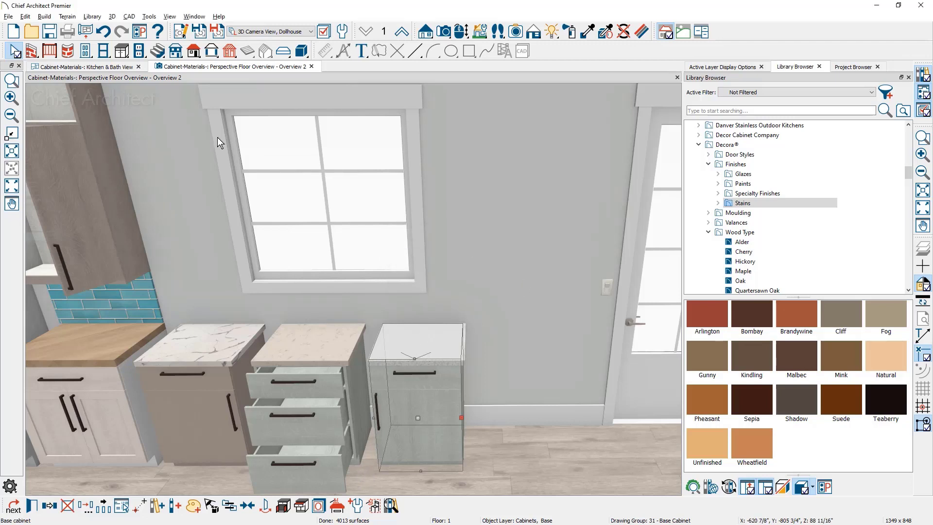
Place a new default grey base cabinet right of the existing row by the door
{"action": "left_click", "coordinate": [120, 52]}
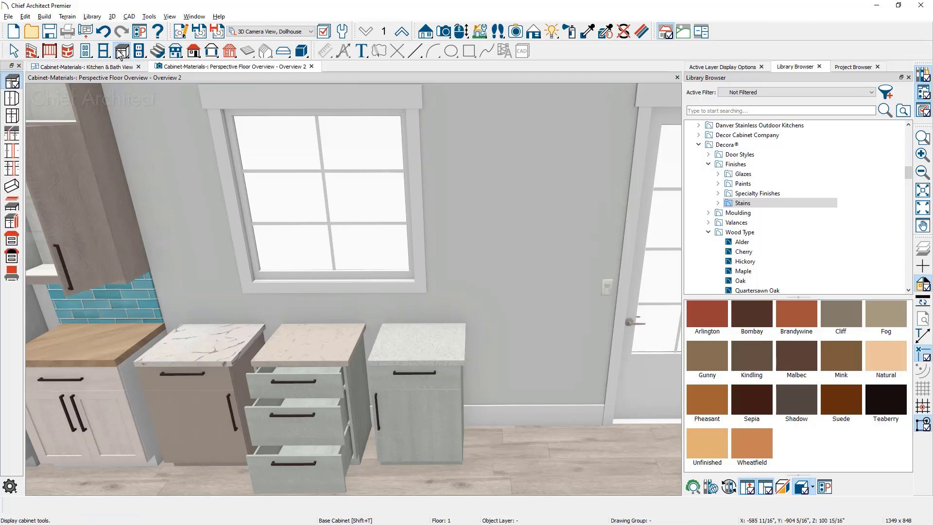
{"action": "left_click", "coordinate": [527, 379]}
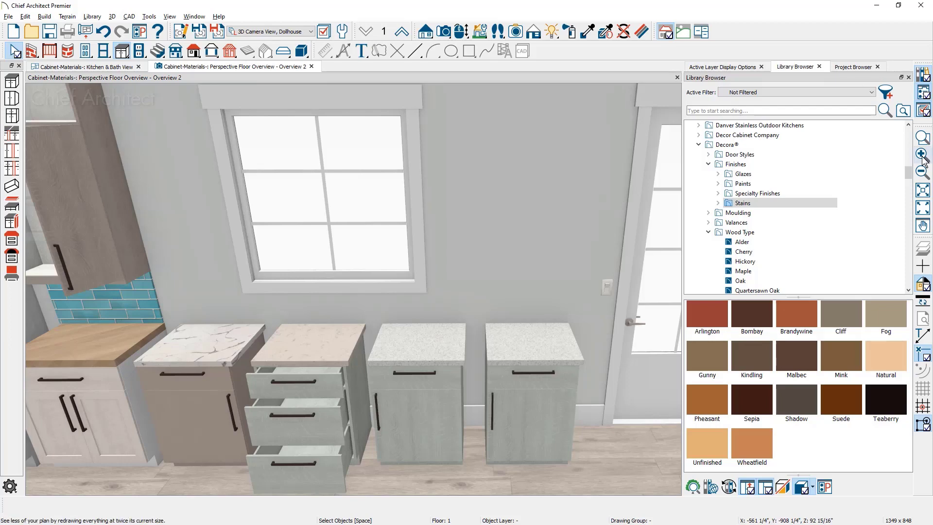
Apply the -Style Options Option1 palette to the room, then replace it with Option2
{"action": "left_click_drag", "start_coordinate": [908, 173], "coordinate": [909, 261]}
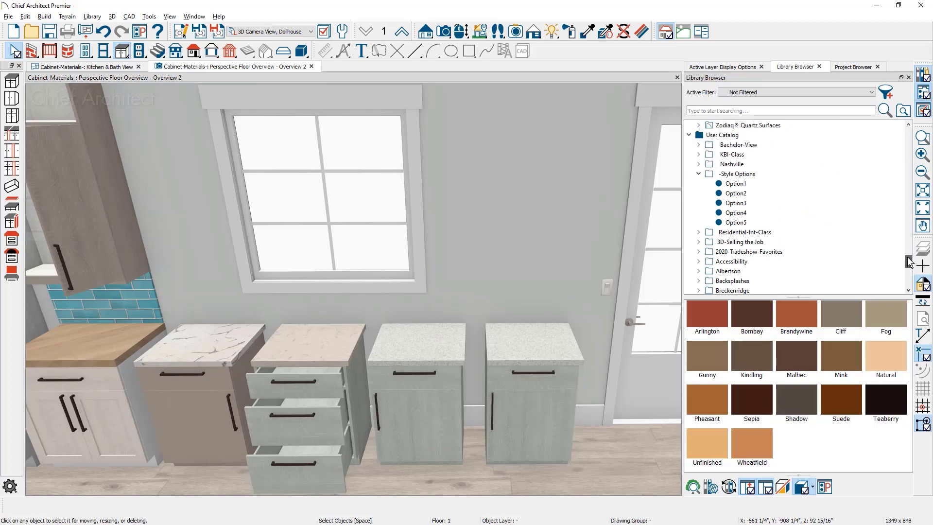
{"action": "left_click", "coordinate": [757, 175]}
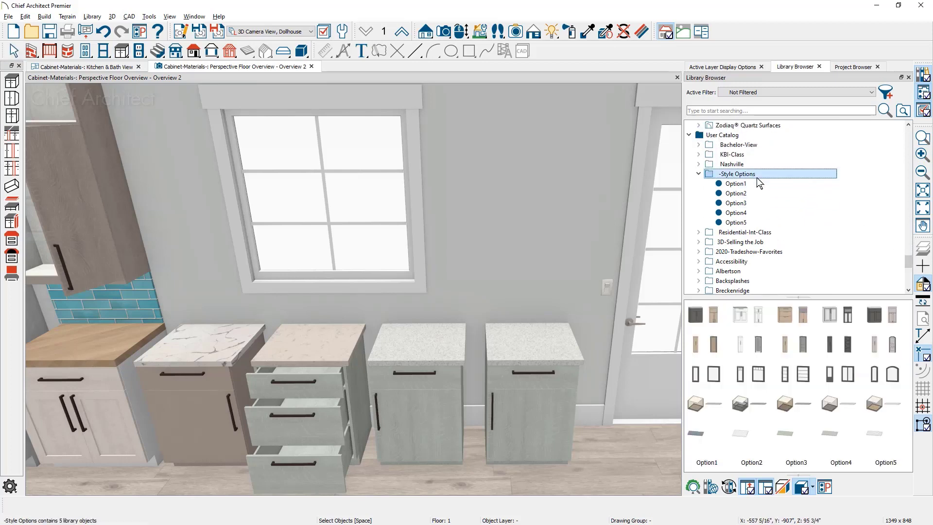
{"action": "left_click", "coordinate": [753, 184]}
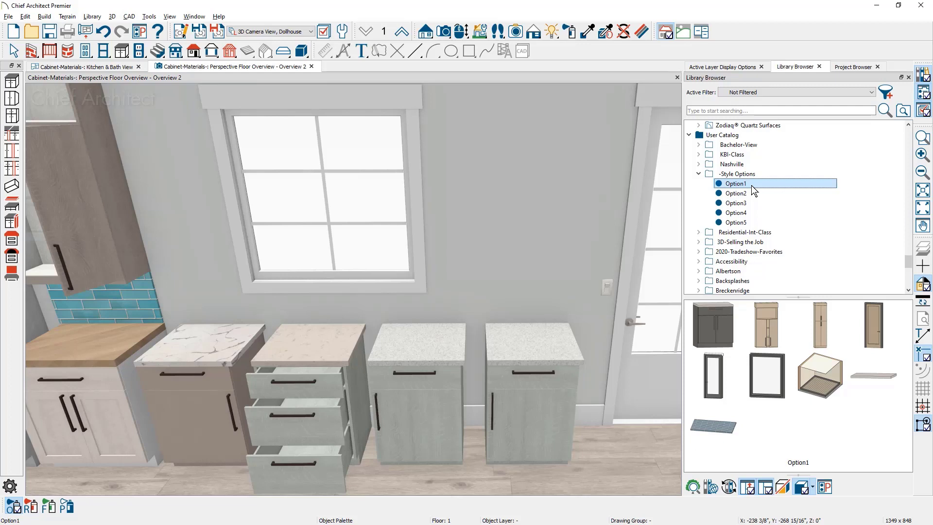
{"action": "left_click", "coordinate": [750, 322]}
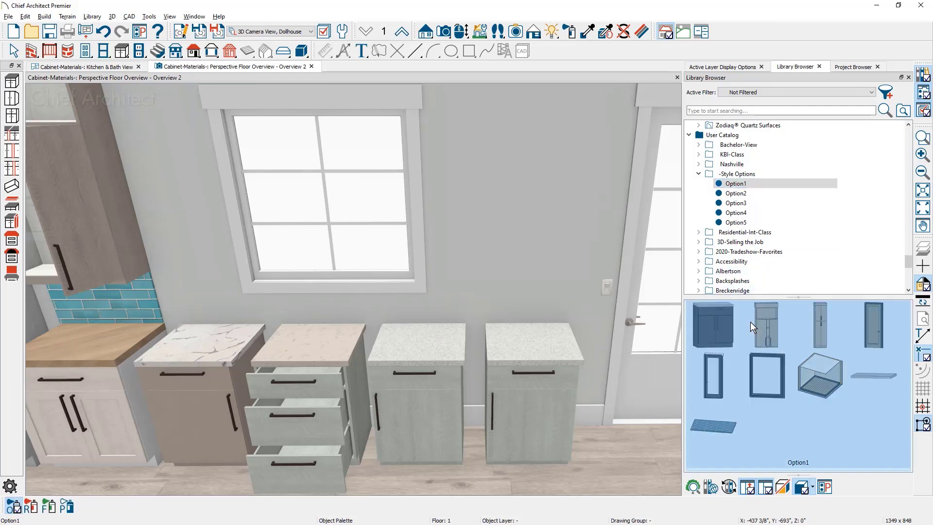
{"action": "left_click", "coordinate": [32, 506]}
{"action": "scroll", "coordinate": [401, 362], "scroll_direction": "down", "scroll_amount": 5}
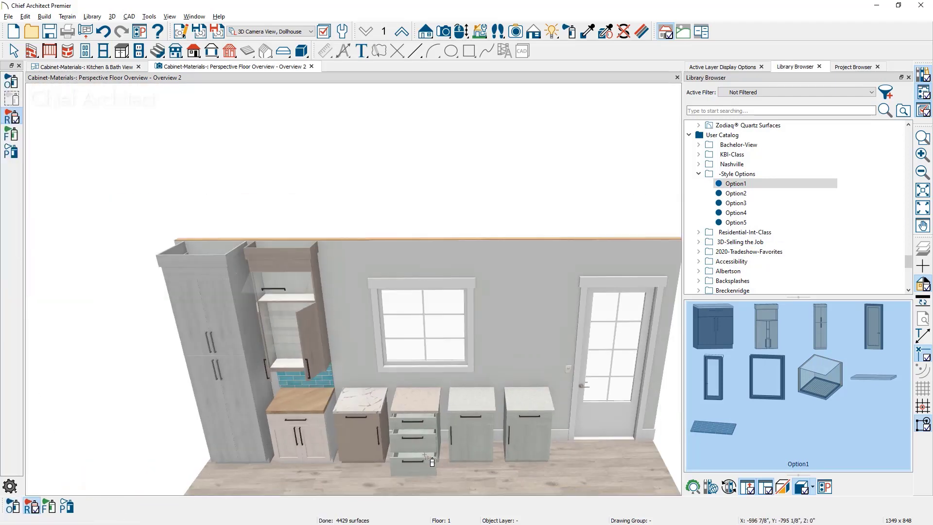
{"action": "left_click", "coordinate": [444, 397]}
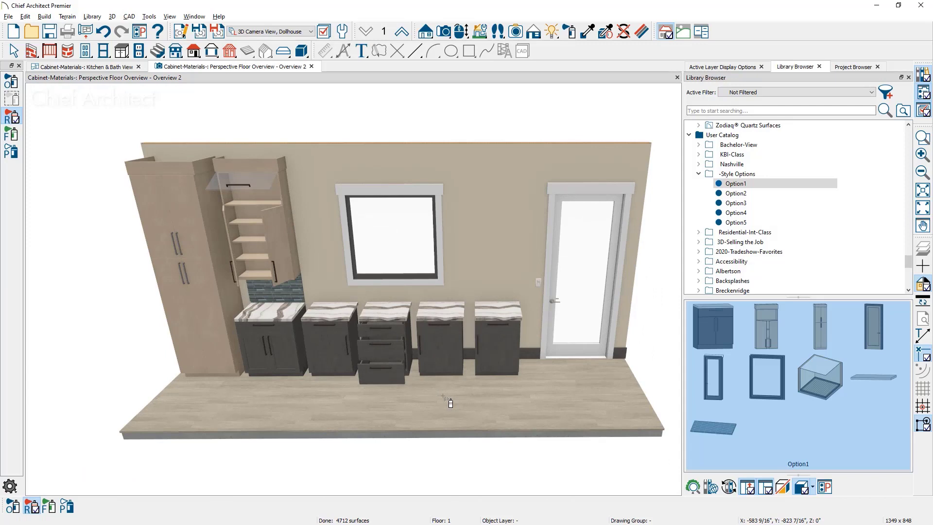
{"action": "left_click", "coordinate": [736, 193]}
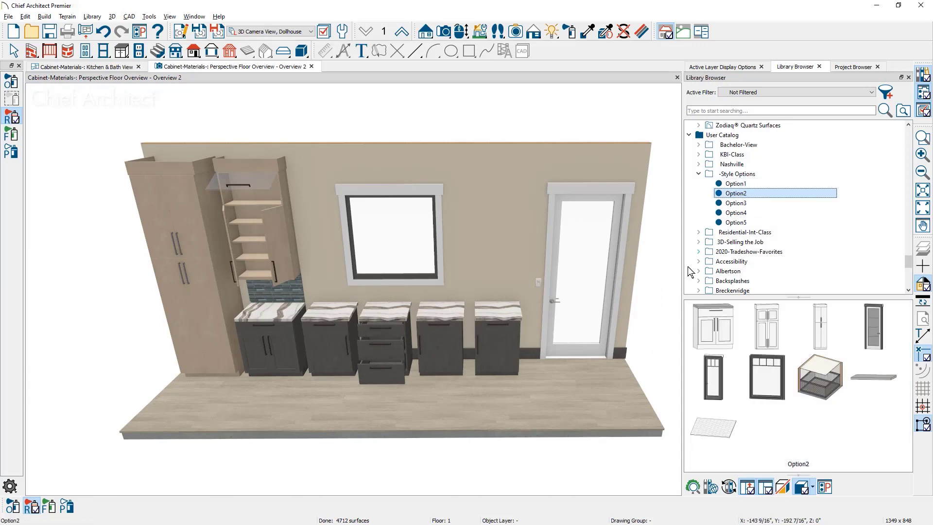
{"action": "left_click", "coordinate": [589, 386]}
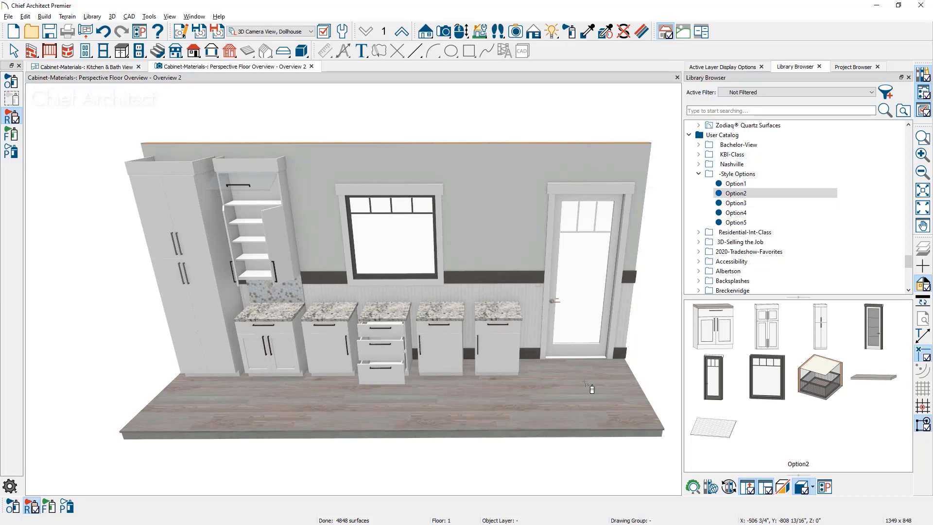